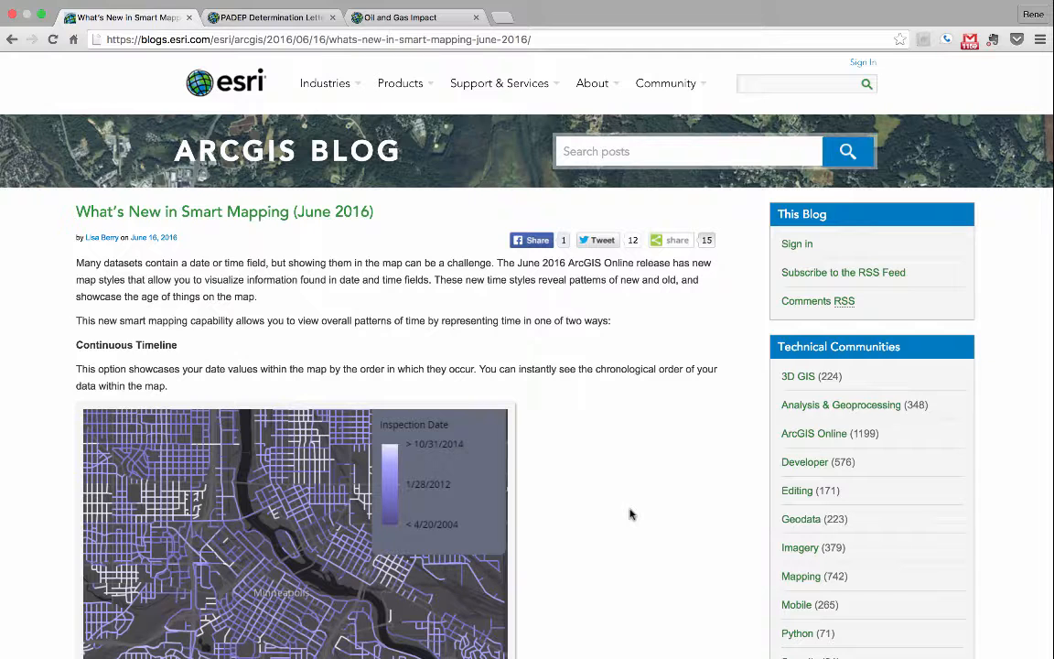
# Step: Skim the June 2016 Smart Mapping blog post and view the PADEP Determination Letters item page
pyautogui.scroll(-5, 630, 515)
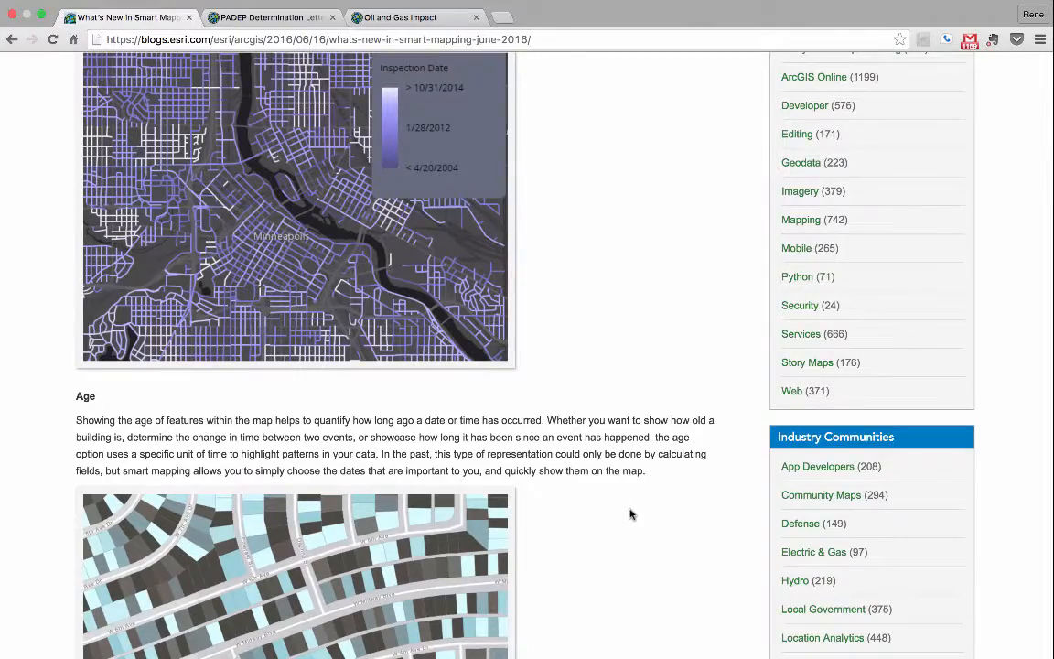
pyautogui.scroll(-7, 629, 514)
pyautogui.scroll(-4, 631, 508)
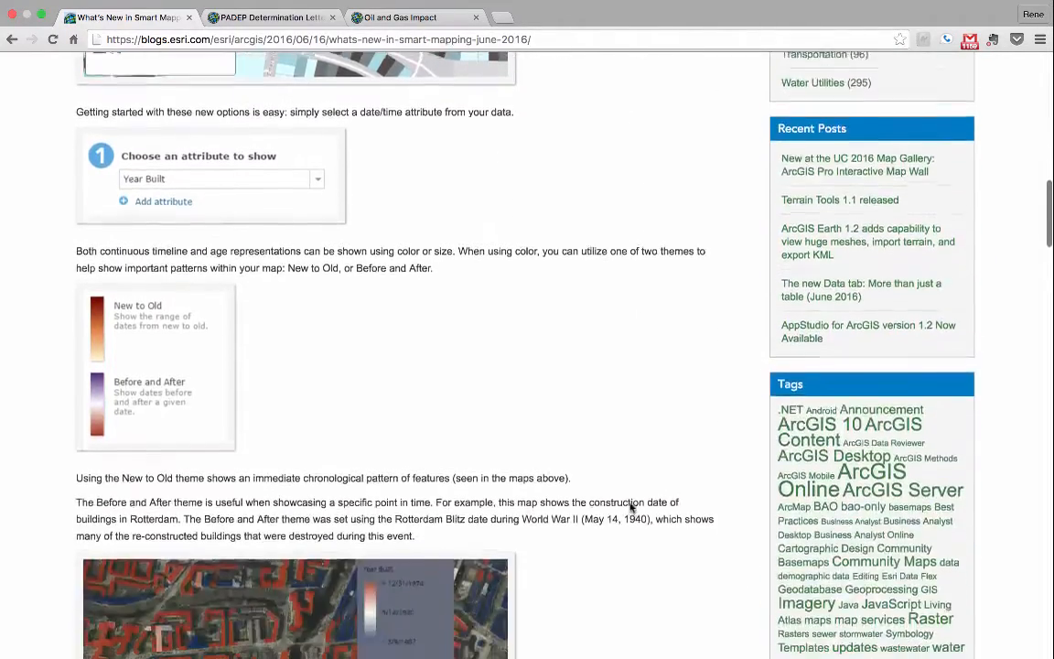
pyautogui.scroll(-10, 630, 508)
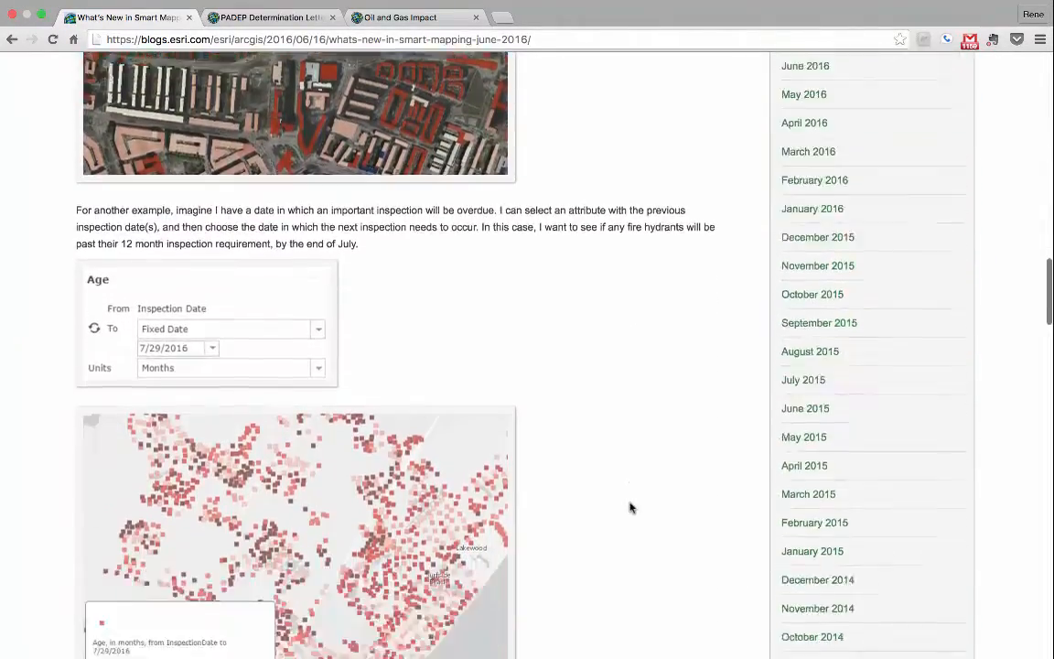
pyautogui.scroll(-8, 629, 508)
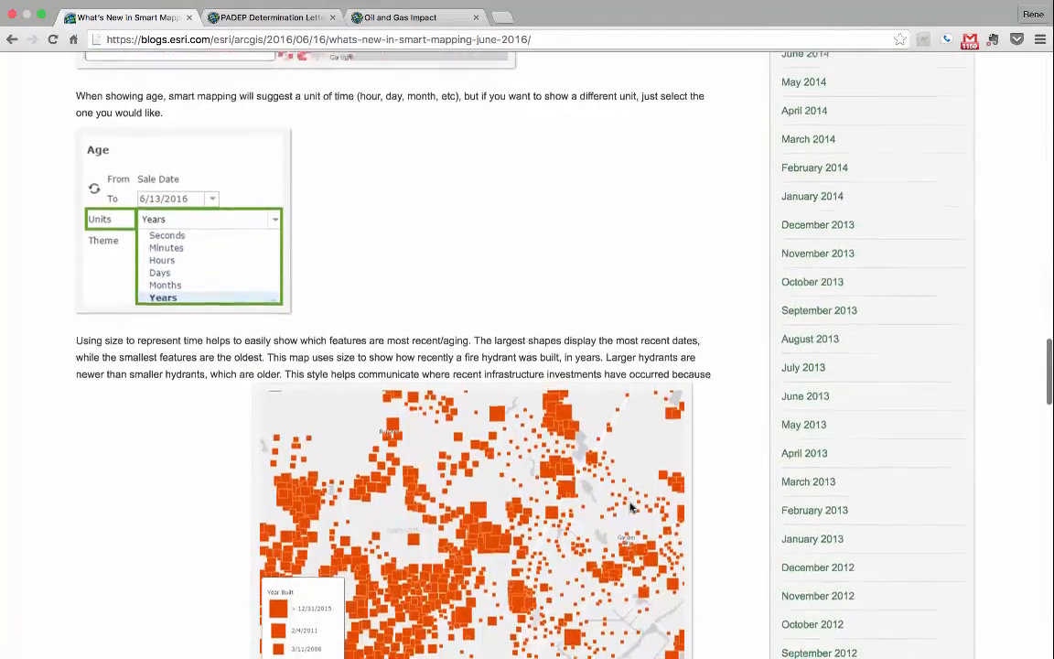
pyautogui.scroll(-8, 630, 508)
pyautogui.press('Home')
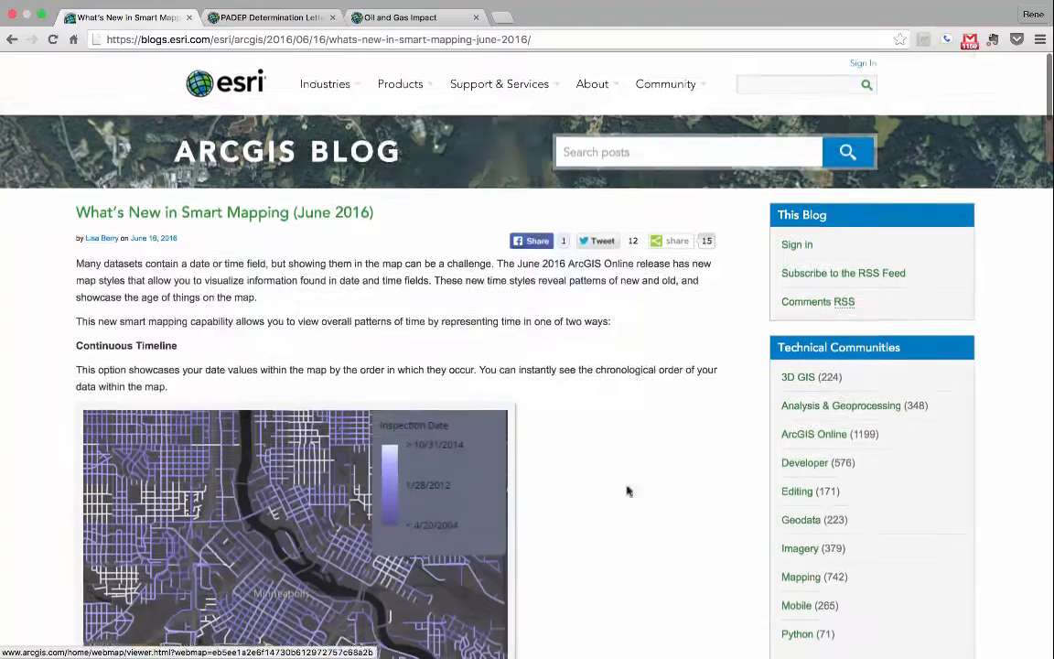
pyautogui.click(279, 24)
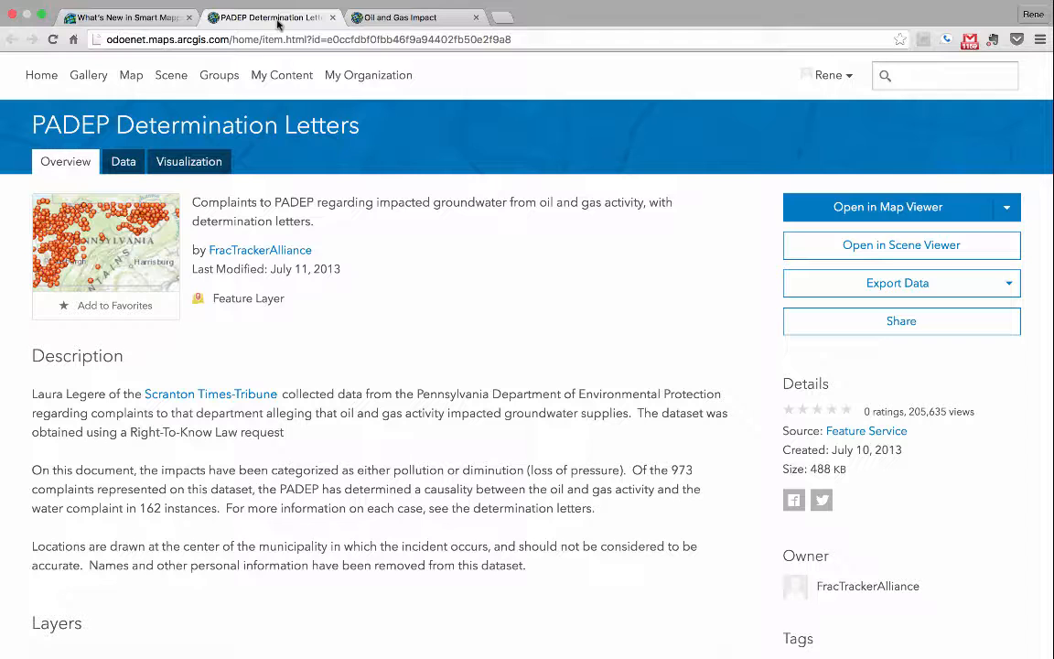
# Step: In the Oil and Gas Impact map, style the PADEP Determination Letters layer by its Date attribute
pyautogui.click(382, 37)
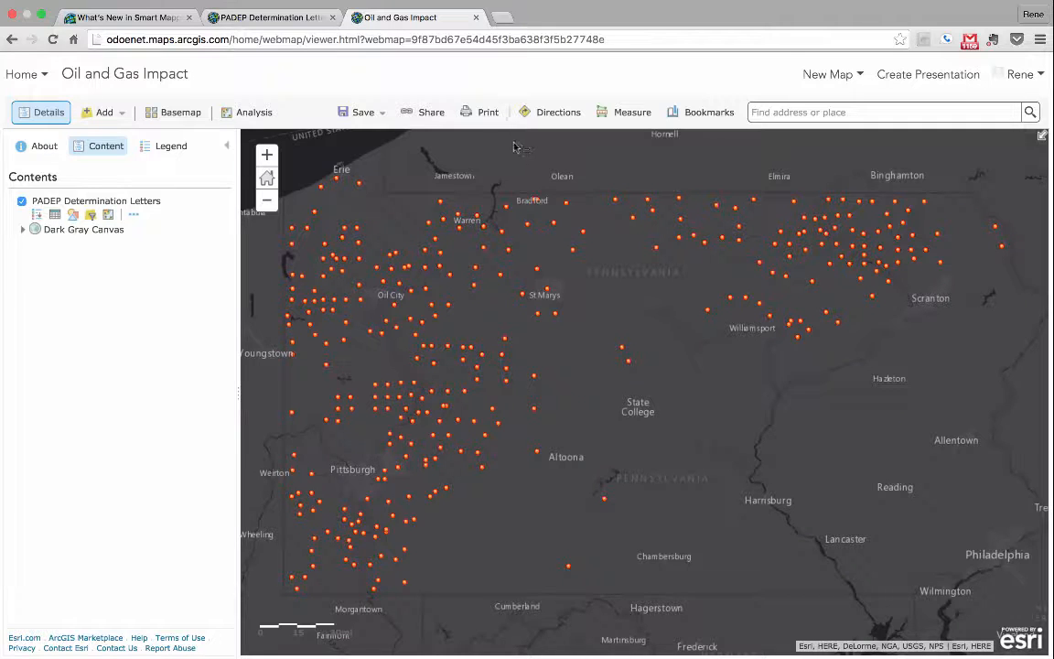
pyautogui.click(75, 216)
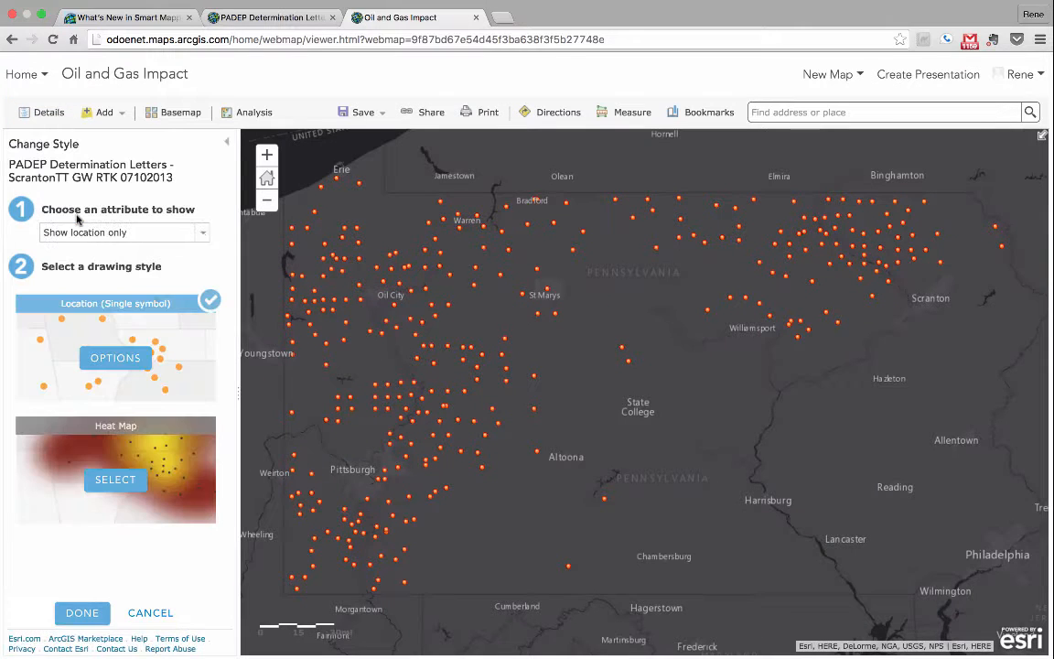
pyautogui.click(168, 230)
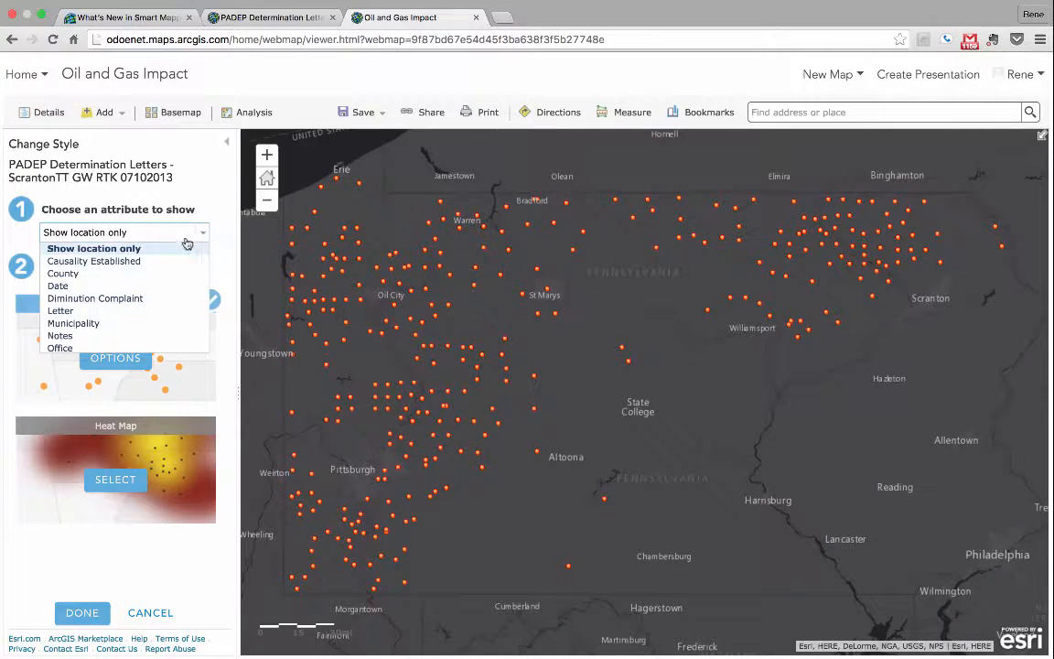
pyautogui.click(97, 287)
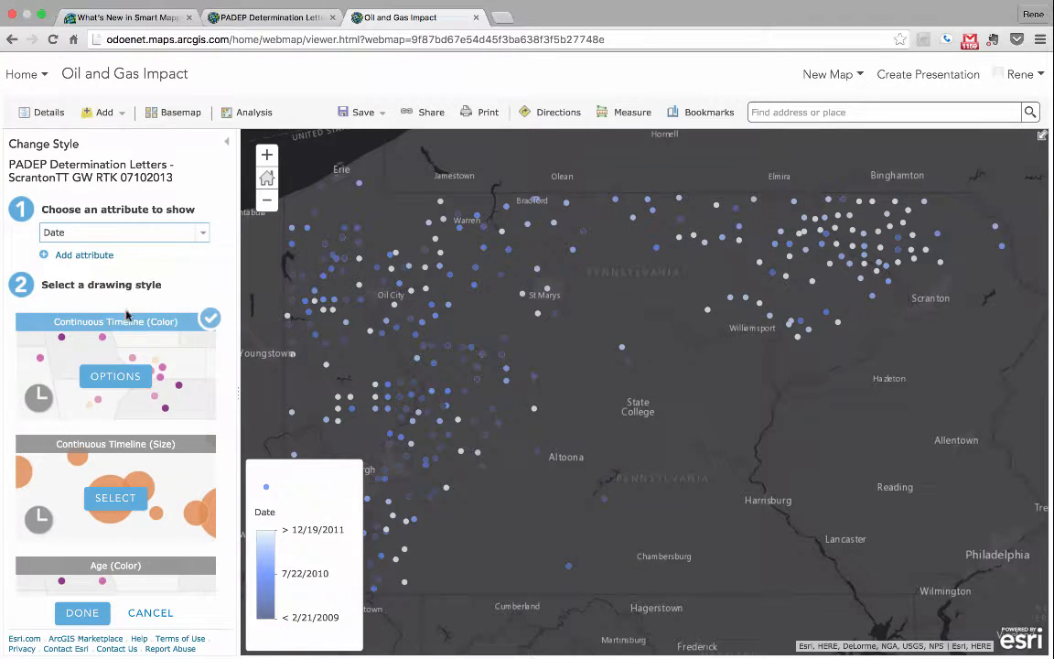
# Step: Try the Before and After theme in the Continuous Timeline (Color) style options
pyautogui.click(125, 377)
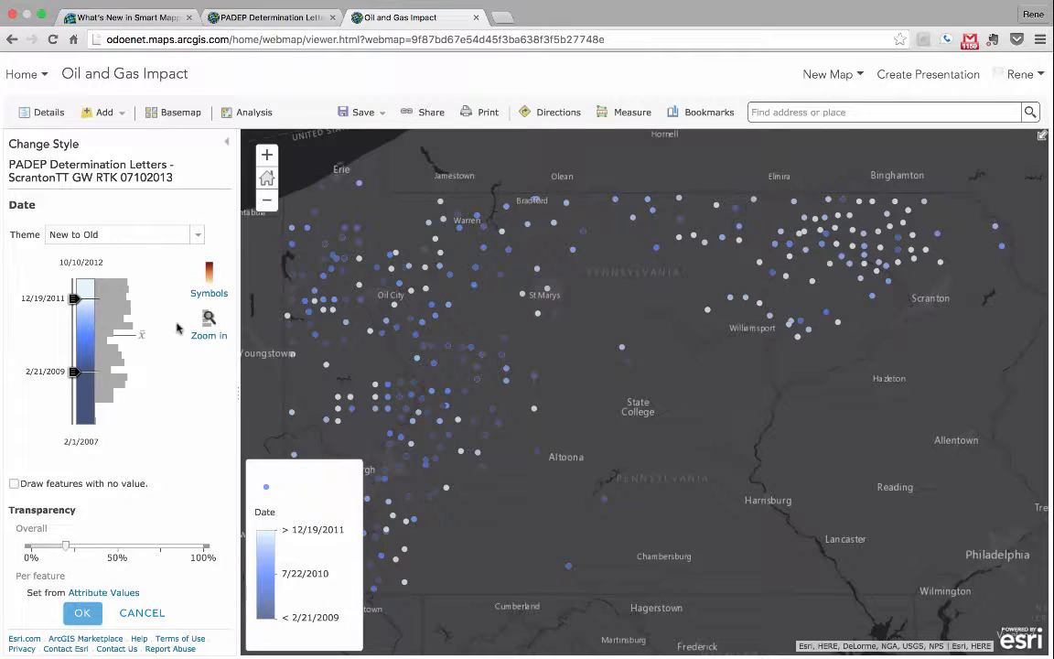
pyautogui.moveTo(142, 338)
pyautogui.click(195, 235)
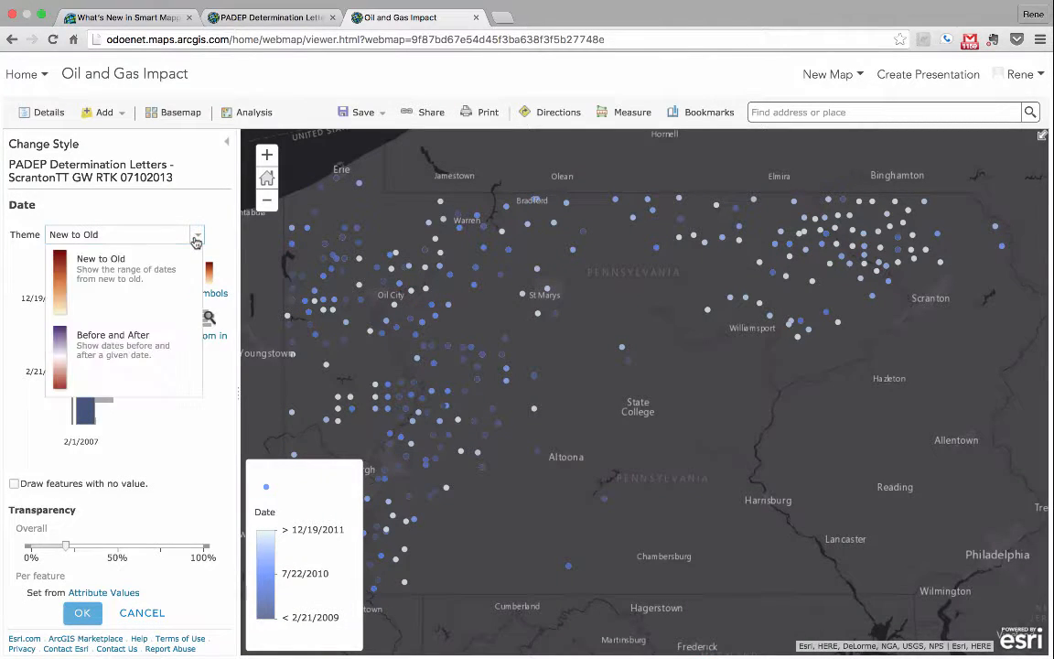
pyautogui.click(142, 348)
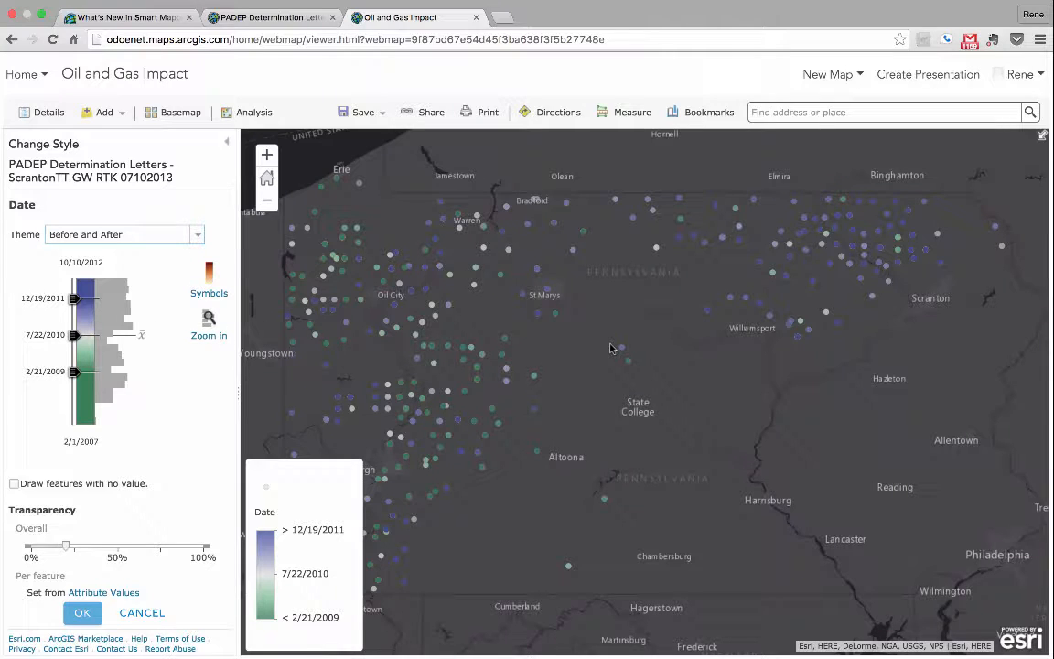
# Step: Inspect the attributes of two mid-timeline points in western Pennsylvania and discard the color timeline option changes
pyautogui.click(449, 393)
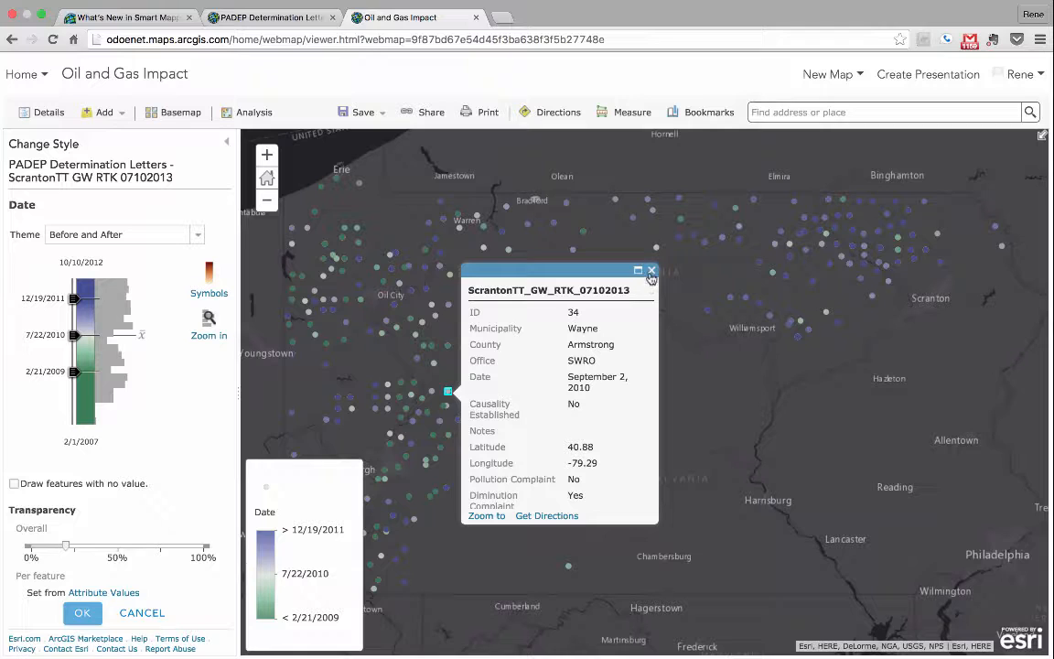
pyautogui.click(587, 252)
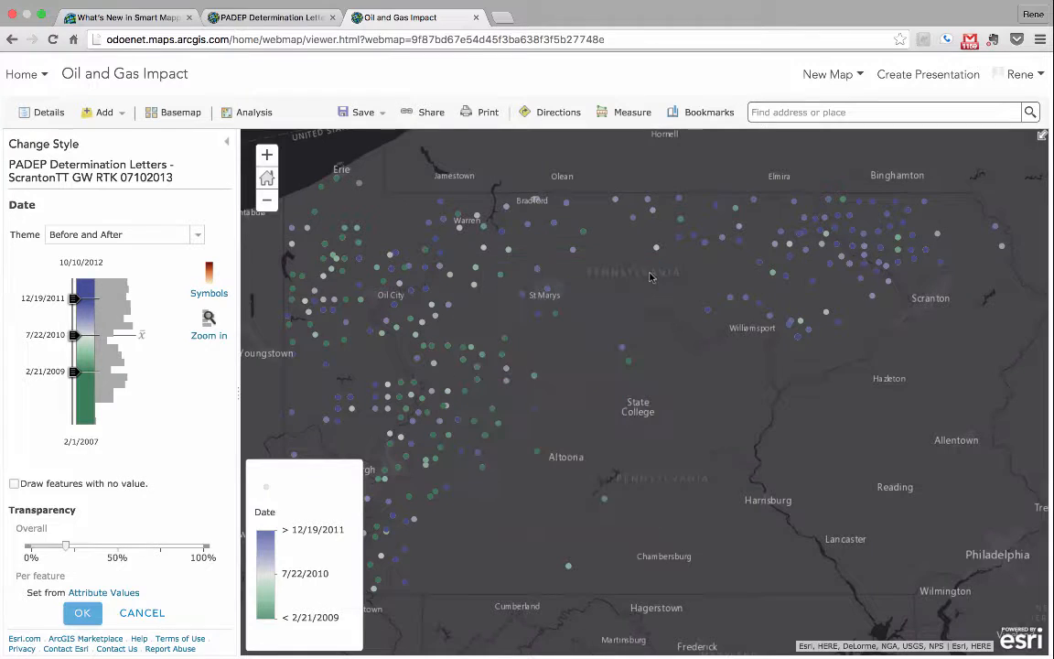
pyautogui.click(391, 259)
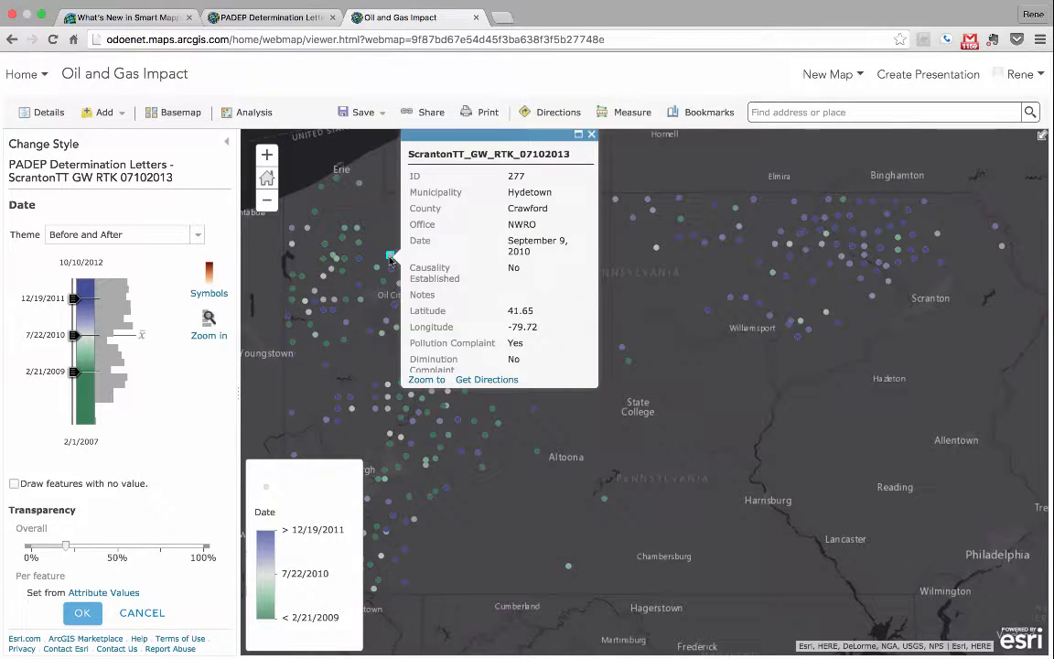
pyautogui.click(591, 135)
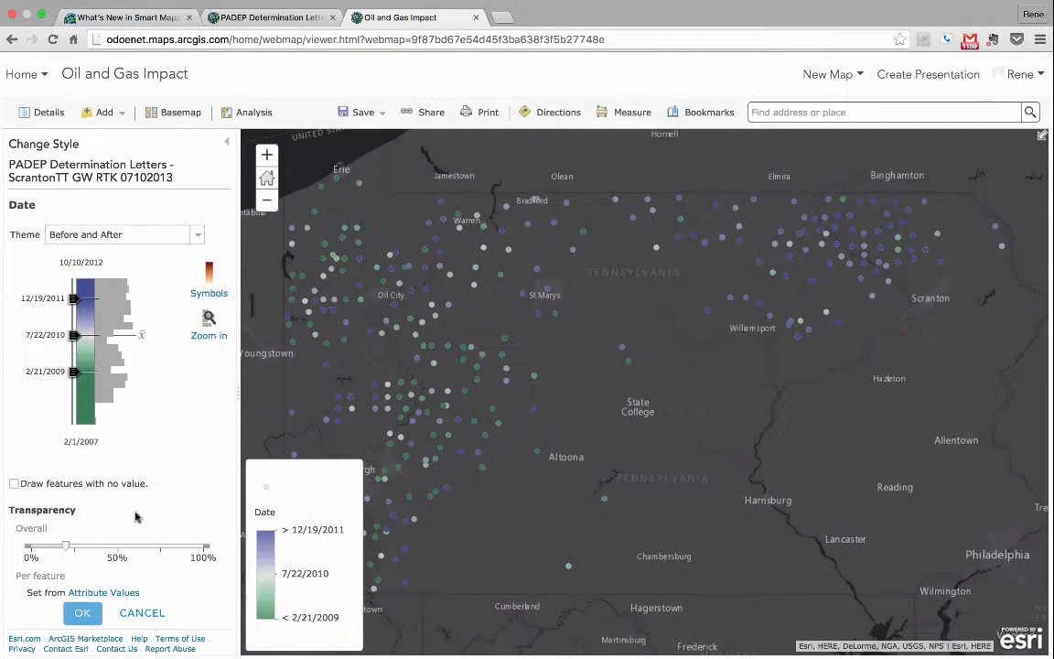
pyautogui.click(165, 612)
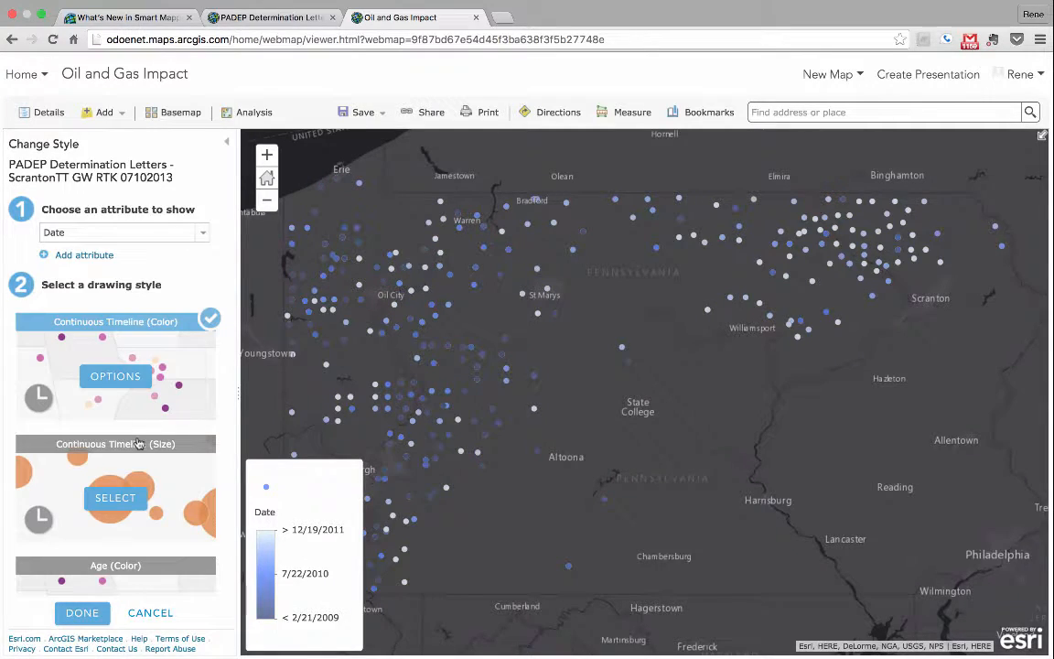
# Step: Try the Continuous Timeline (Size) style with symbol sizes from 2 px minimum to 25 px maximum
pyautogui.click(115, 498)
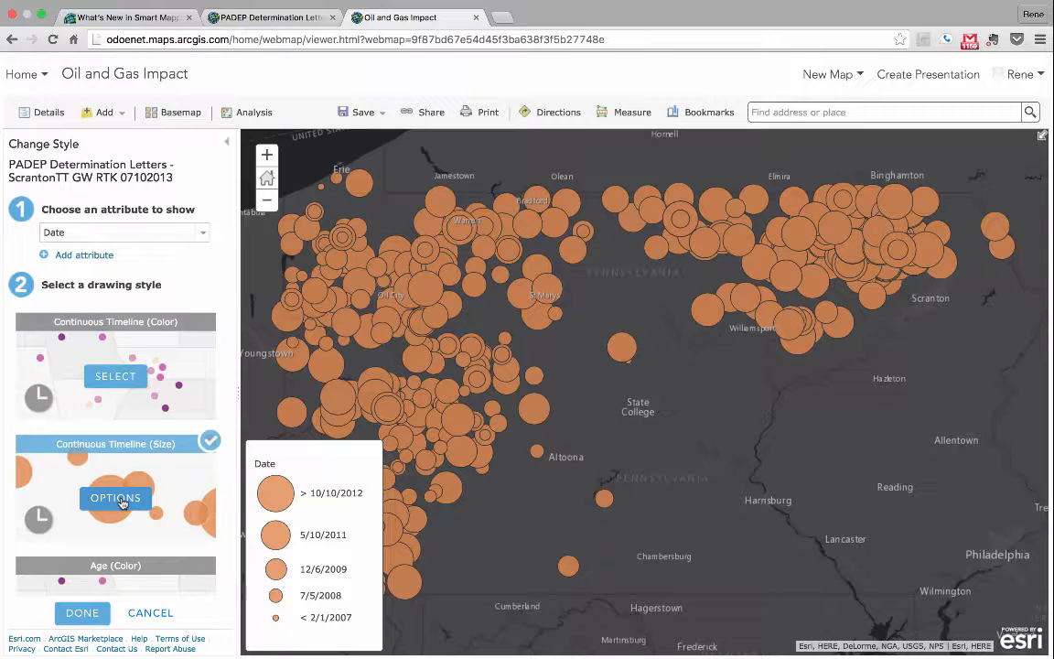
pyautogui.click(118, 500)
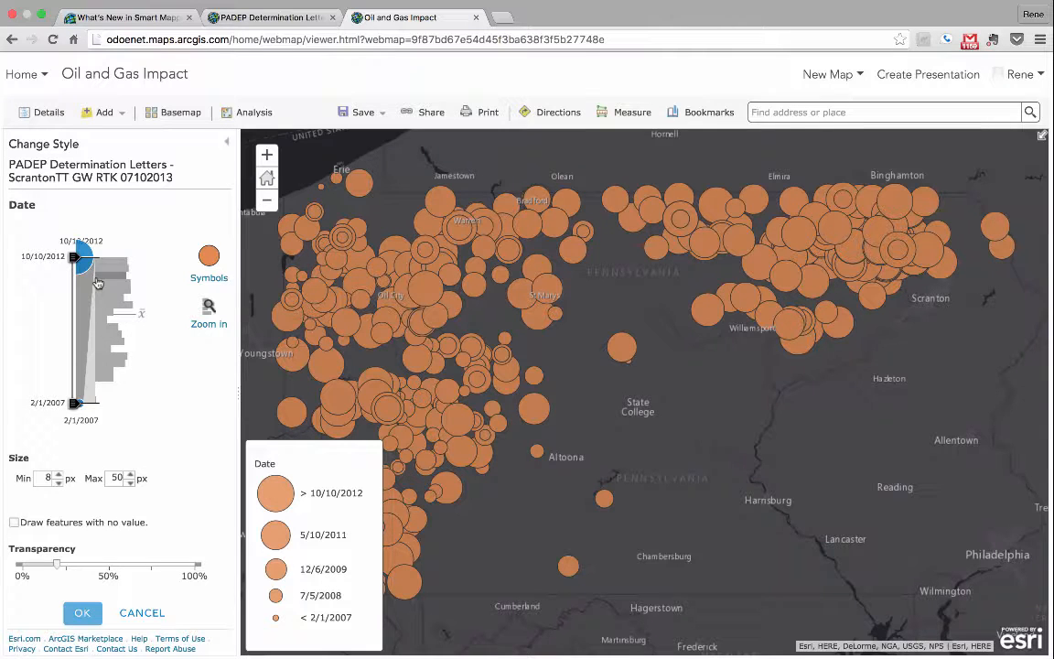
pyautogui.doubleClick(116, 478)
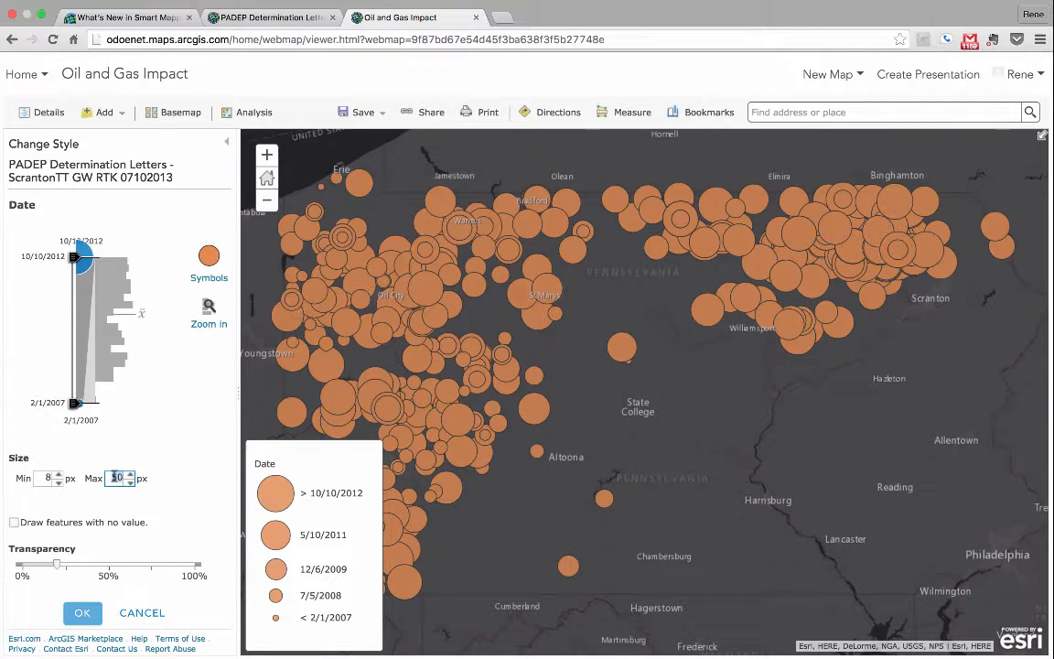
pyautogui.write('25')
pyautogui.doubleClick(47, 476)
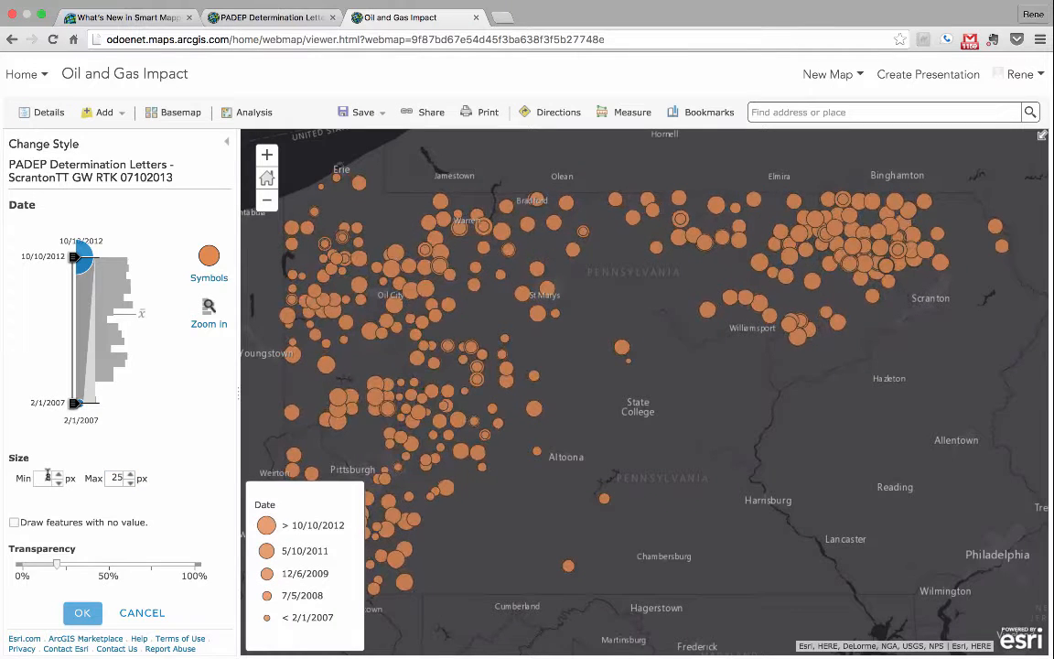
pyautogui.write('2')
pyautogui.press('Tab')
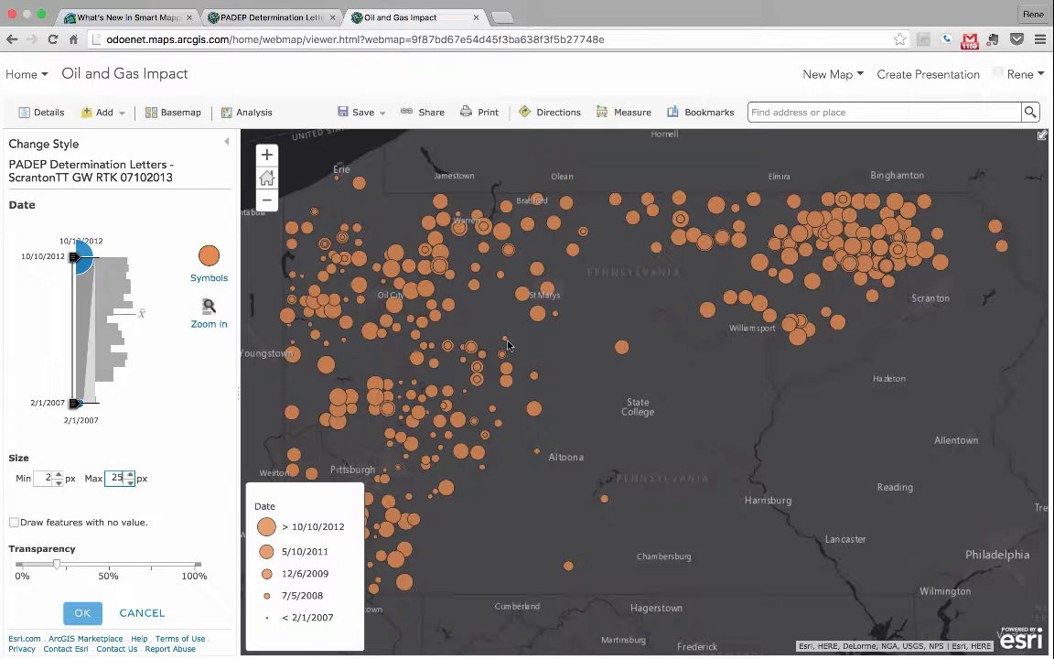
pyautogui.click(145, 612)
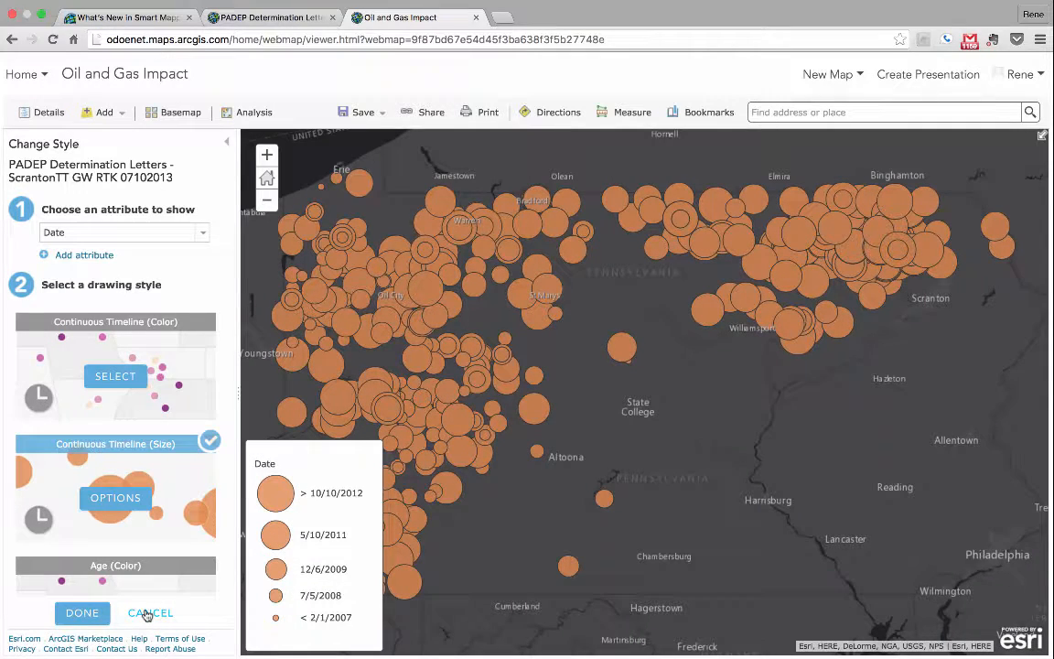
# Step: Apply the Age (Color) drawing style and raise its upper color ramp limit to about 7.38 years
pyautogui.scroll(-1, 96, 468)
pyautogui.scroll(-2, 96, 467)
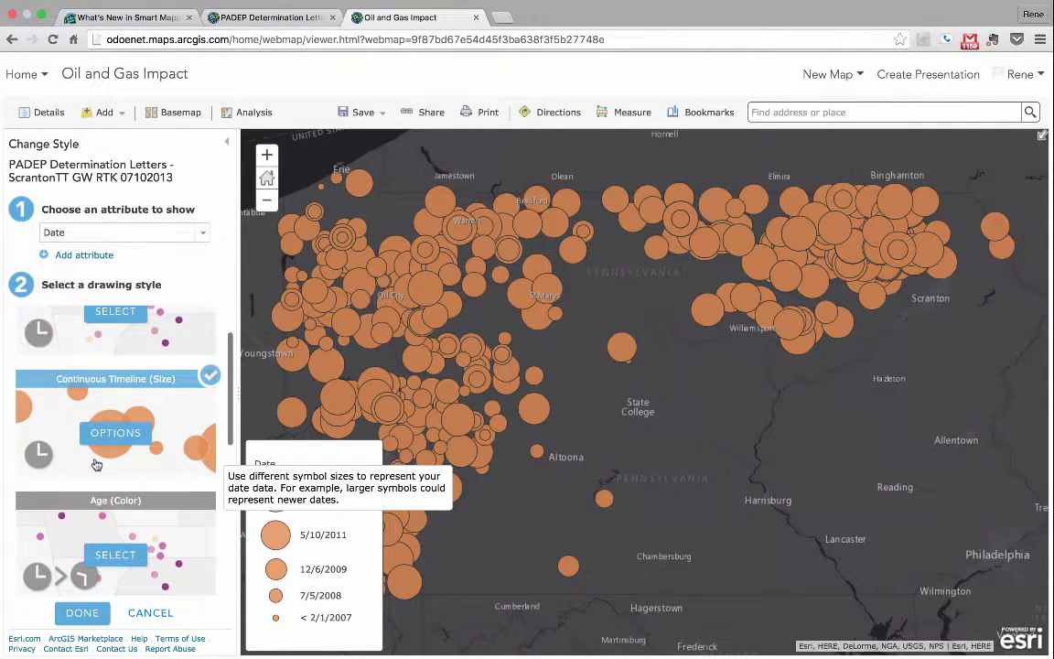
pyautogui.scroll(-1, 102, 481)
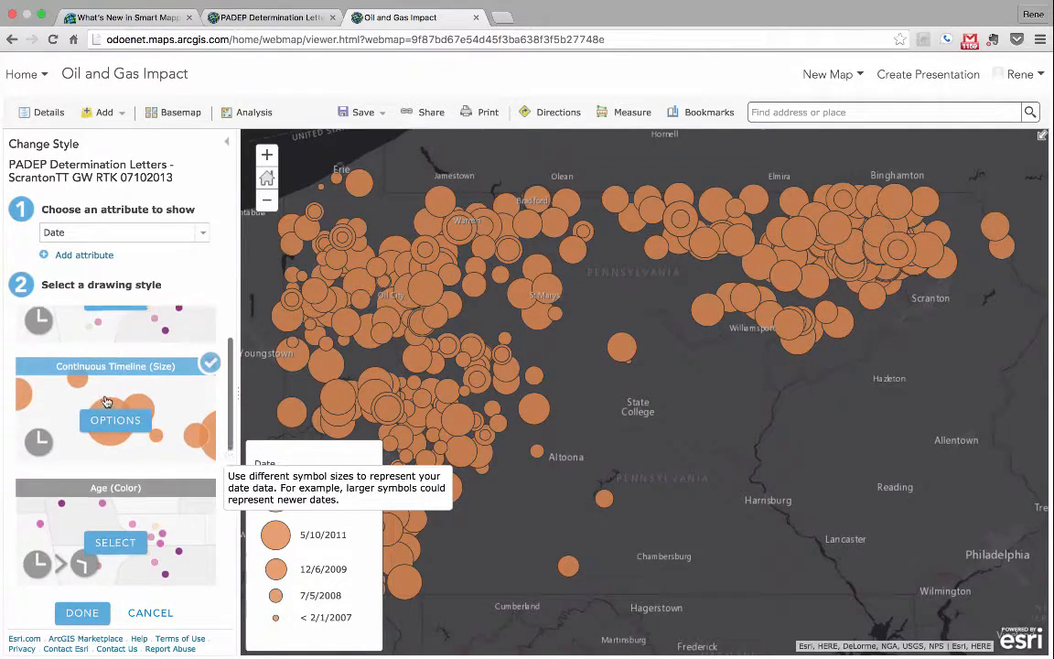
pyautogui.click(108, 538)
pyautogui.click(115, 540)
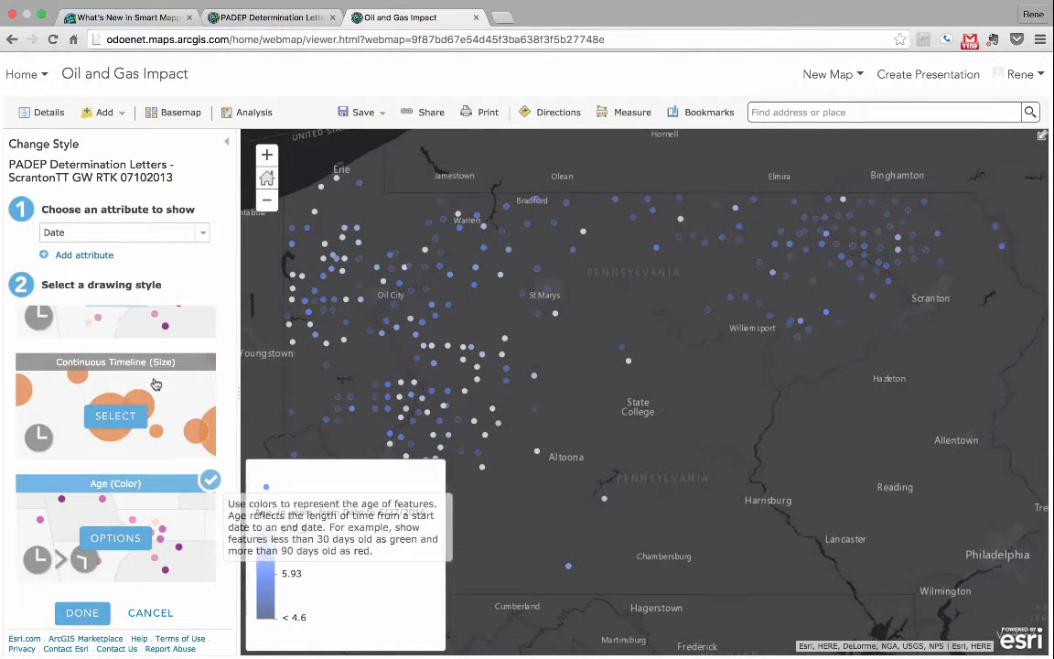
pyautogui.click(115, 537)
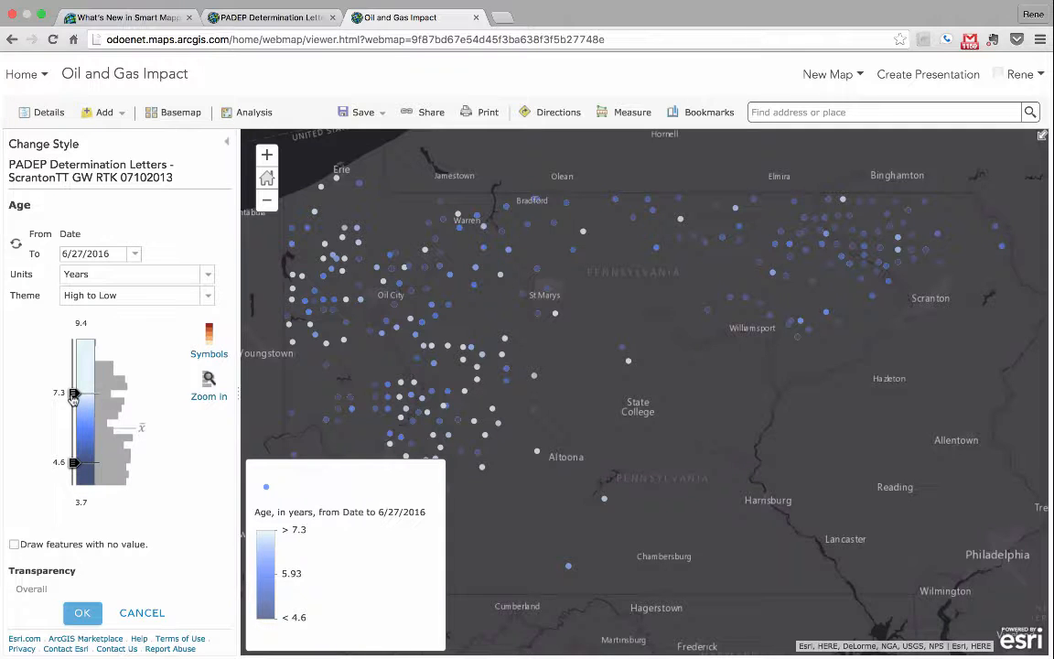
pyautogui.moveTo(74, 396); pyautogui.dragTo(74, 390)
# Step: Set the age units to Months and lower the color ramp's lower limit to about 45 months
pyautogui.click(202, 299)
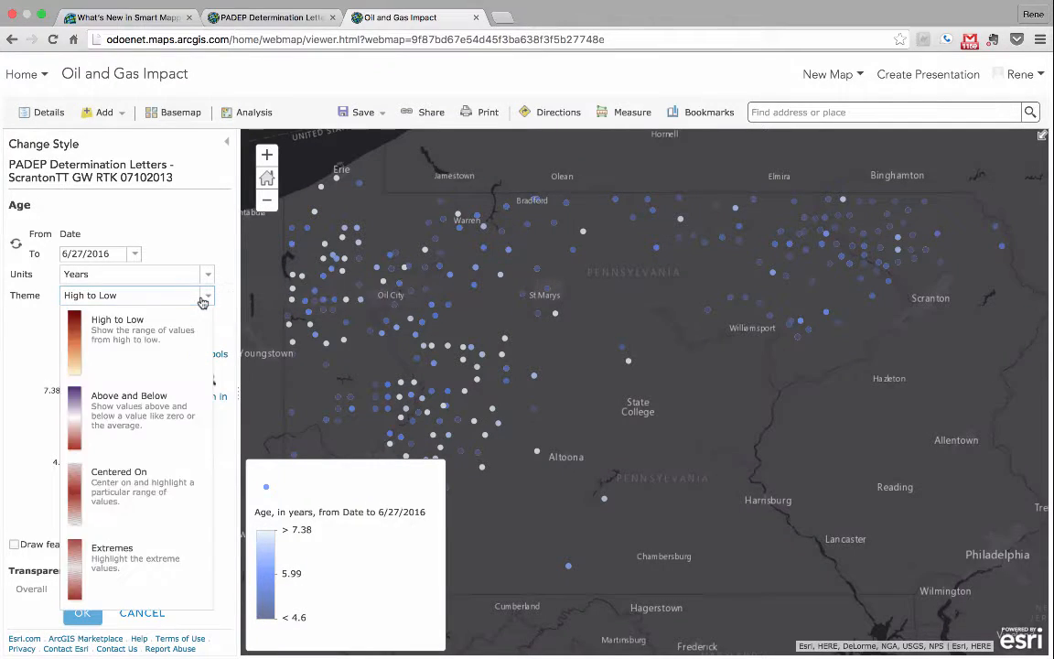
pyautogui.click(207, 274)
pyautogui.click(208, 274)
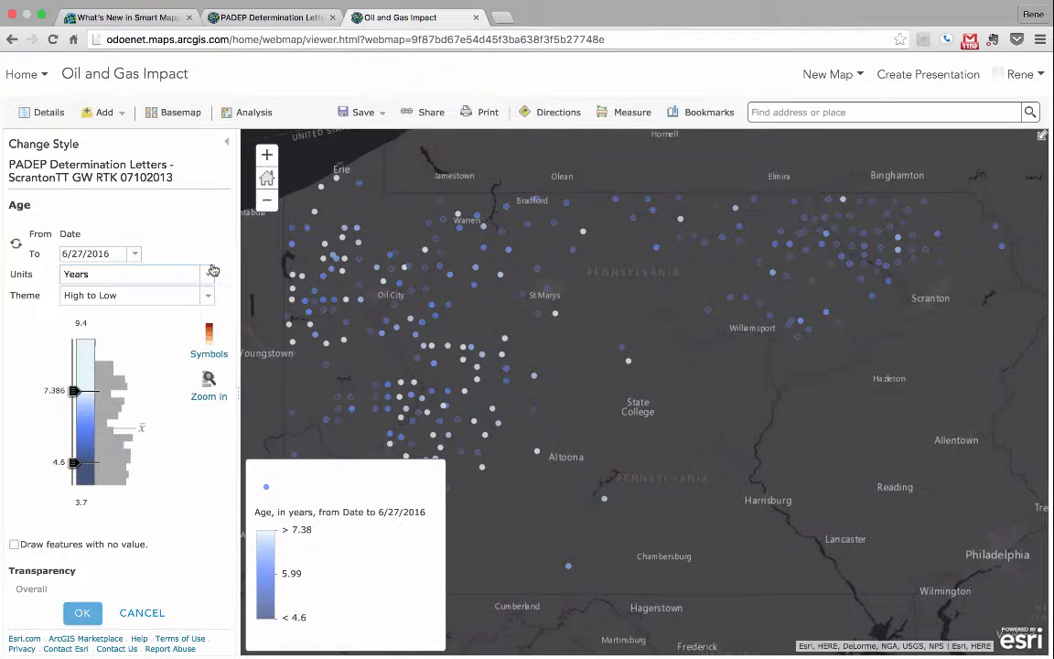
pyautogui.click(208, 275)
pyautogui.click(89, 340)
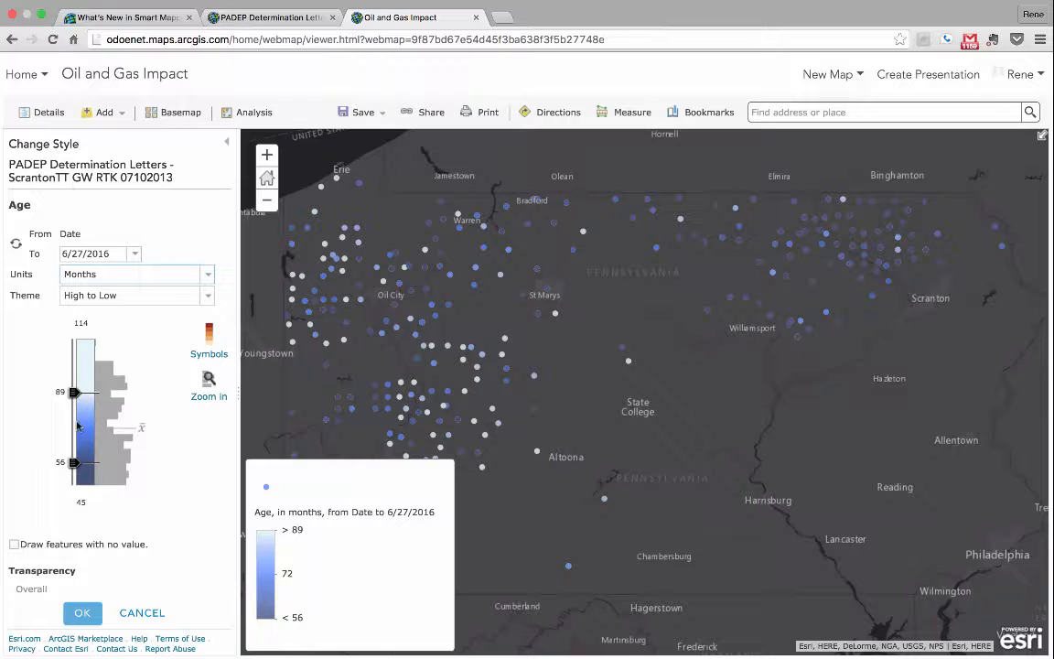
pyautogui.moveTo(74, 460); pyautogui.dragTo(78, 499)
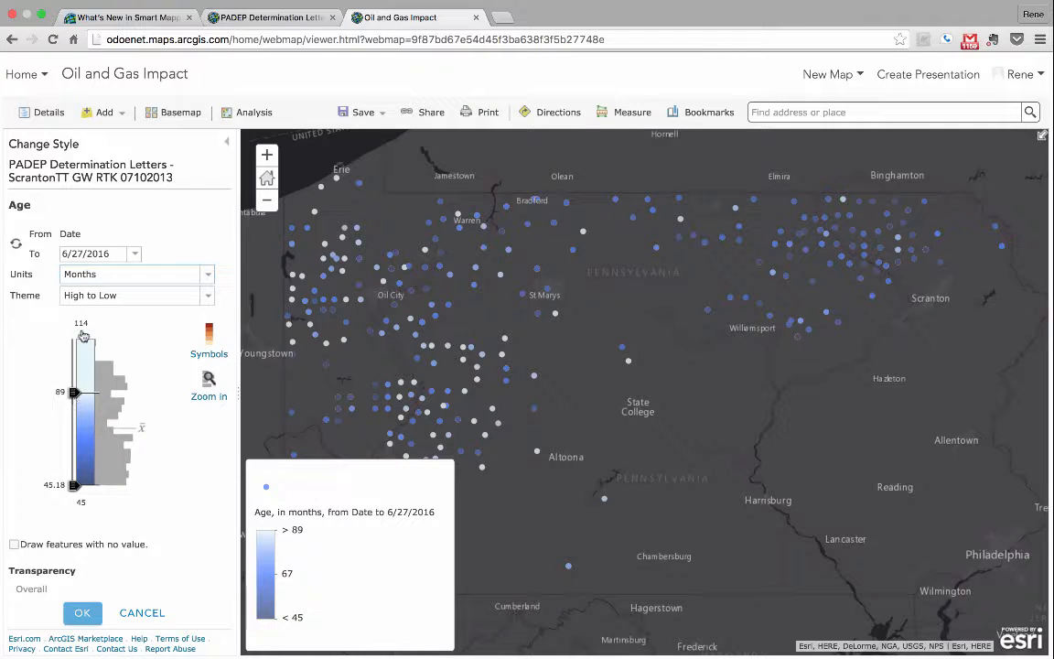
# Step: Set the age style's theme to Above and Below
pyautogui.click(134, 300)
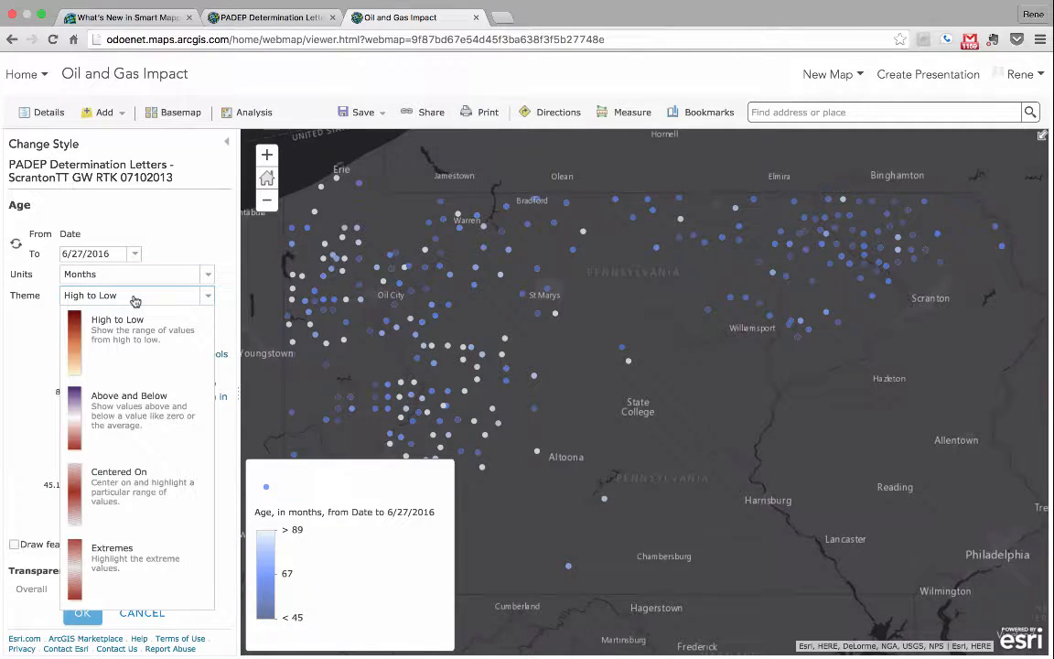
pyautogui.click(134, 398)
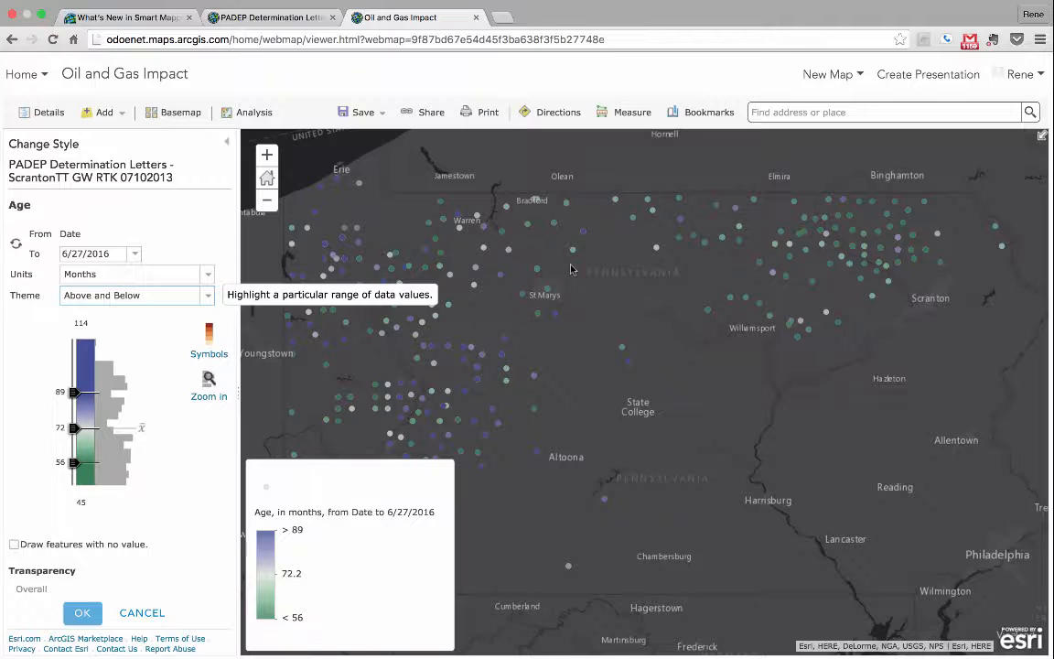
# Step: Try the Centered On theme for the age style and view the attribute details of a point east of Warren
pyautogui.click(203, 294)
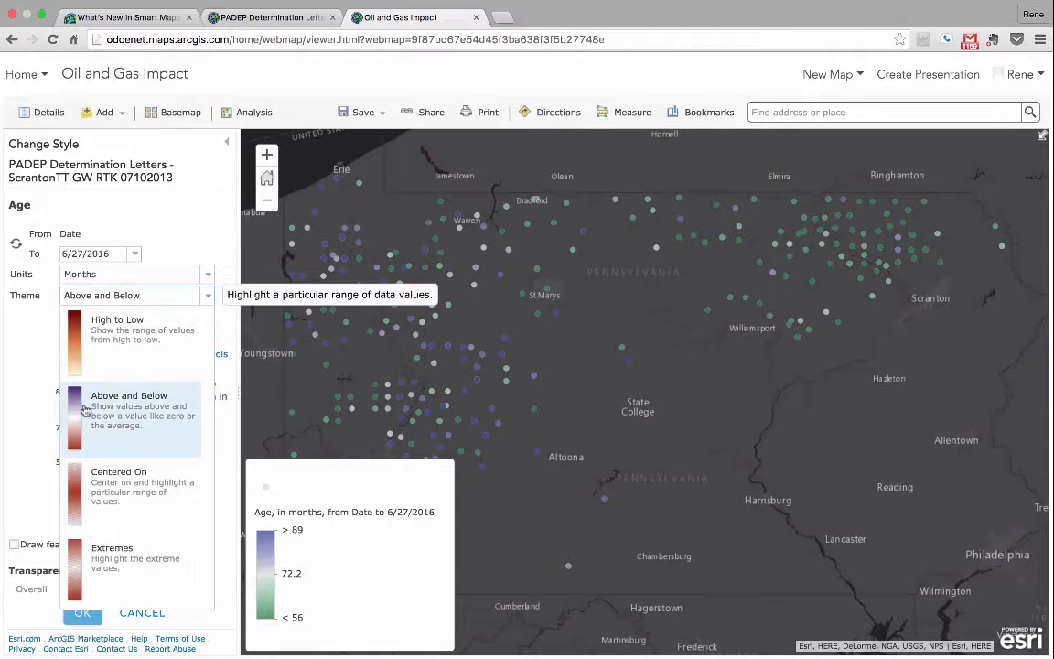
pyautogui.click(111, 500)
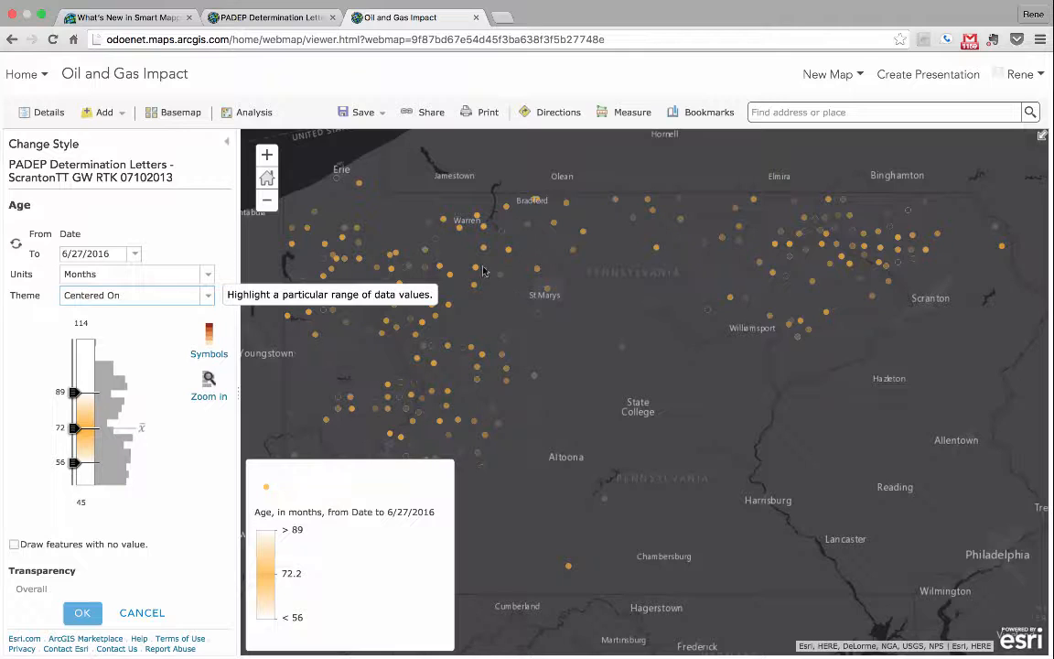
pyautogui.click(503, 234)
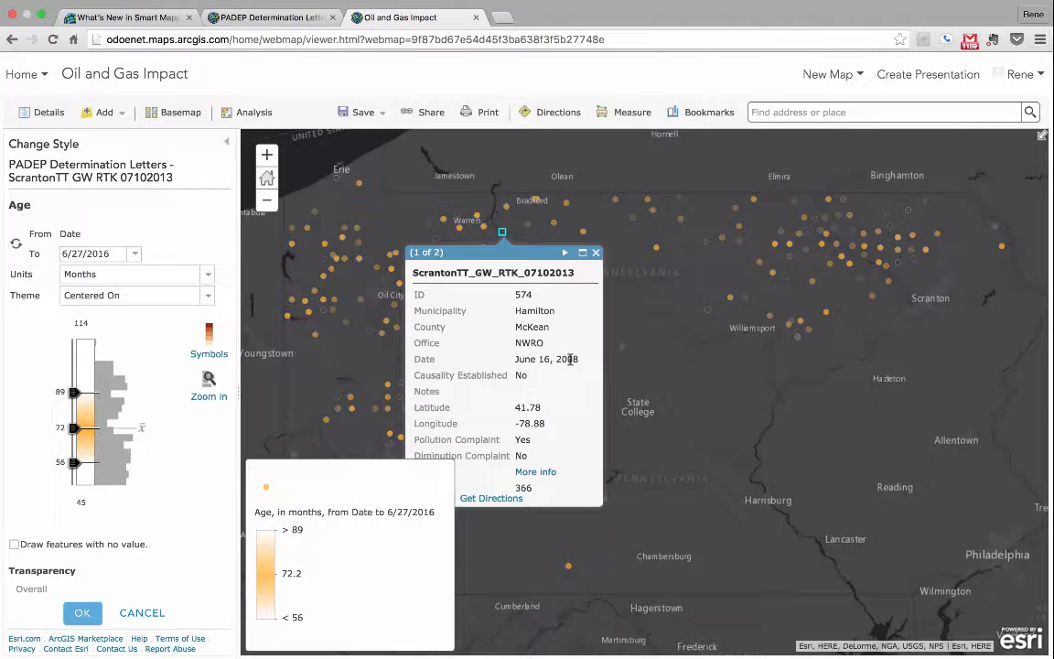
pyautogui.click(595, 254)
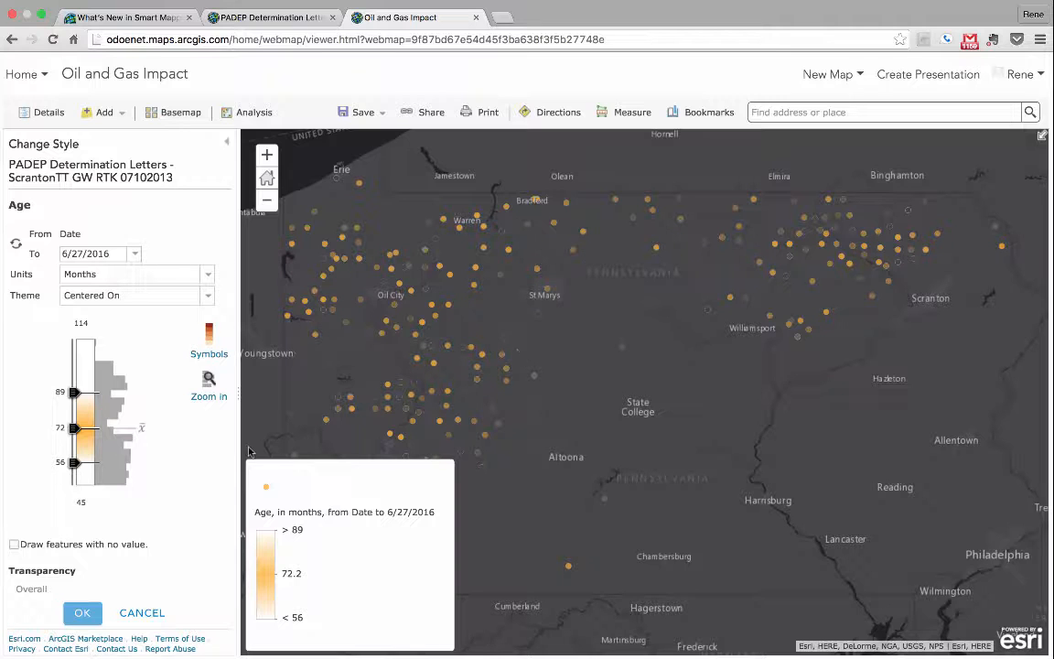
# Step: Try the Extremes theme for the age style and discard the changes made in the Age (Color) options
pyautogui.click(207, 296)
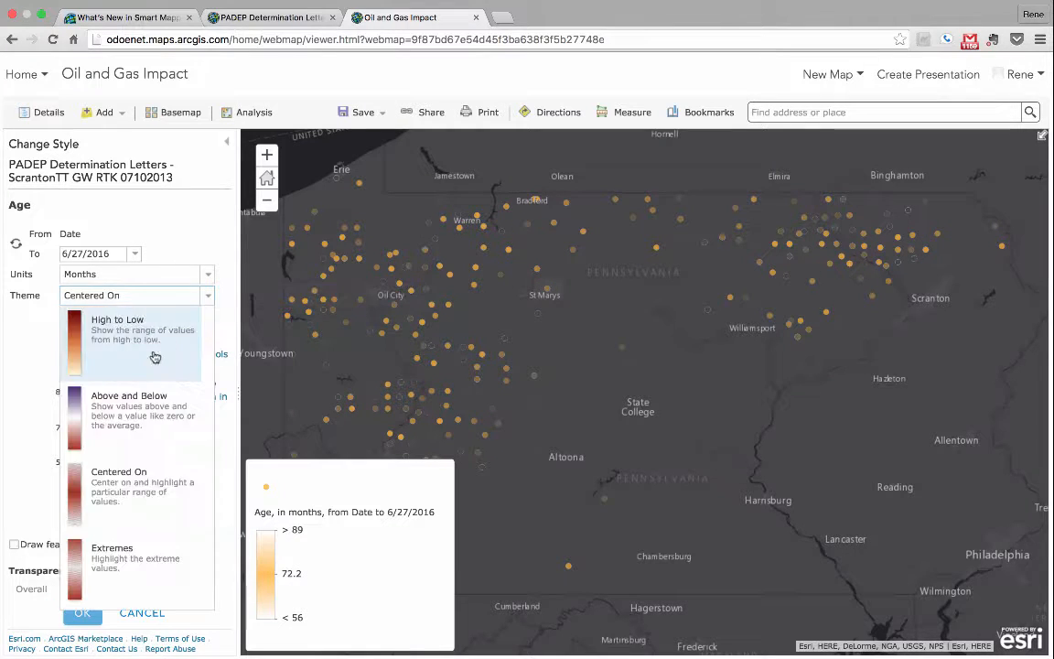
pyautogui.click(127, 552)
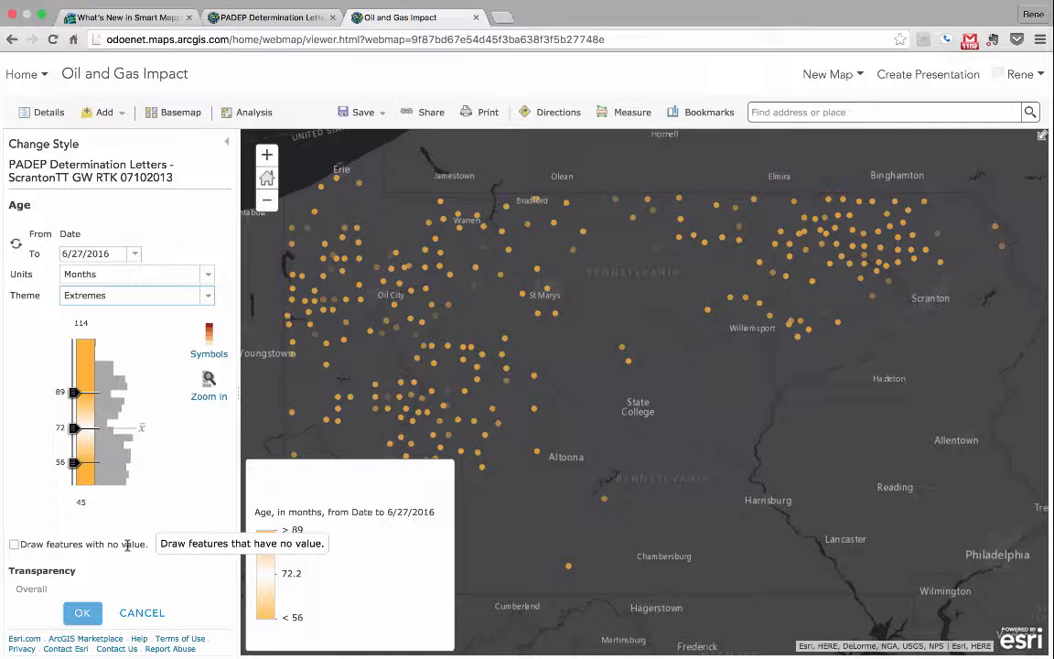
pyautogui.click(209, 294)
pyautogui.click(194, 230)
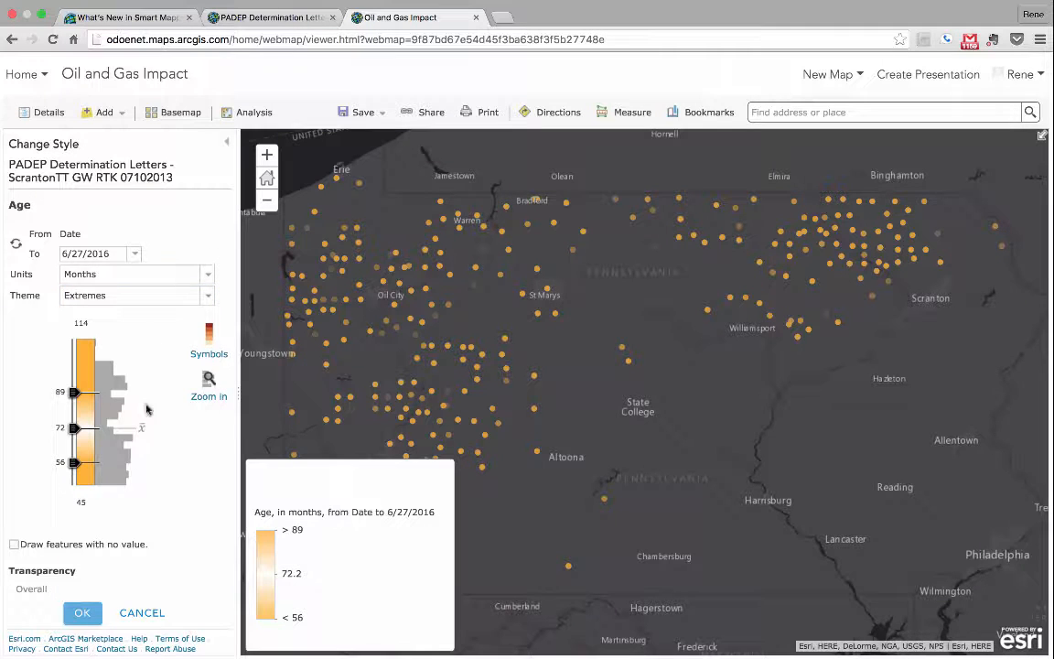
pyautogui.click(142, 612)
# Step: Try the Age (Size) drawing style and review its available age units, leaving its options without changes
pyautogui.scroll(-5, 122, 549)
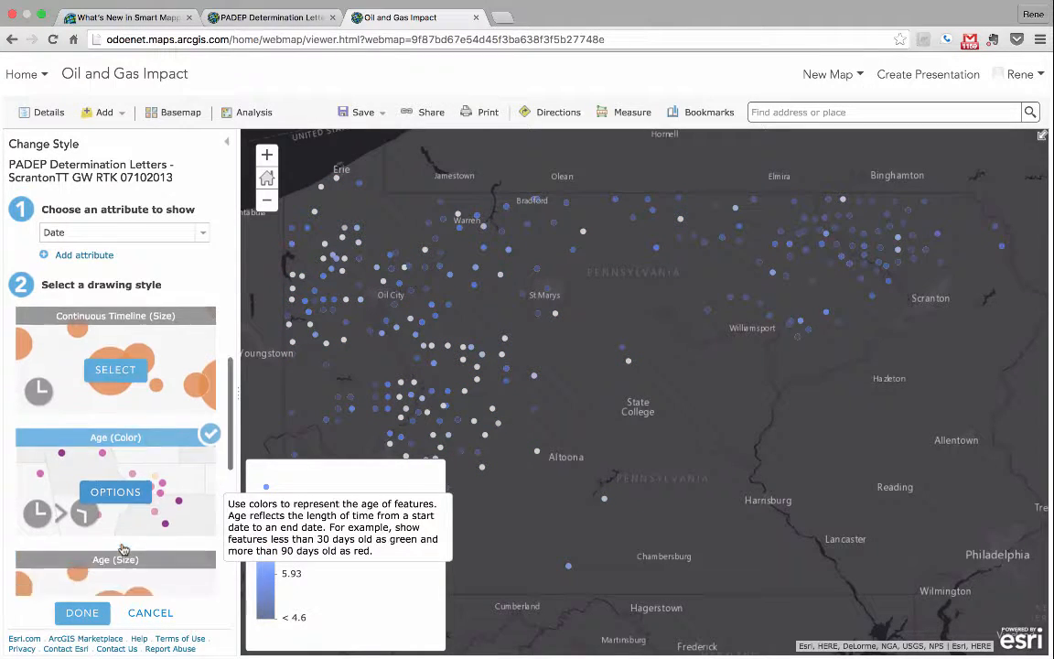
pyautogui.click(119, 488)
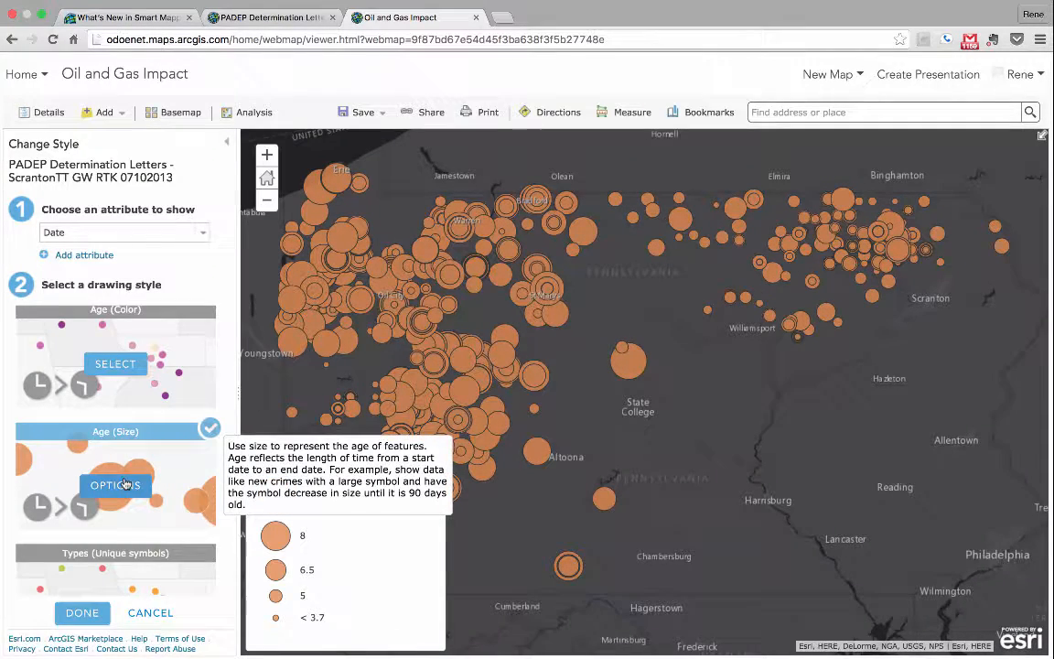
pyautogui.click(125, 485)
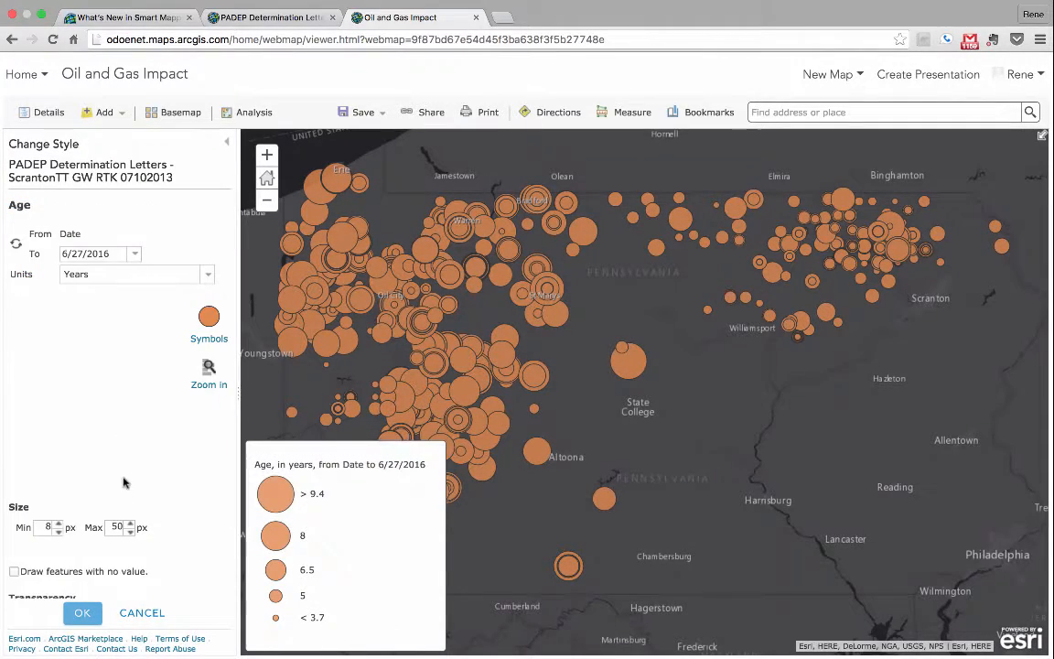
pyautogui.click(179, 275)
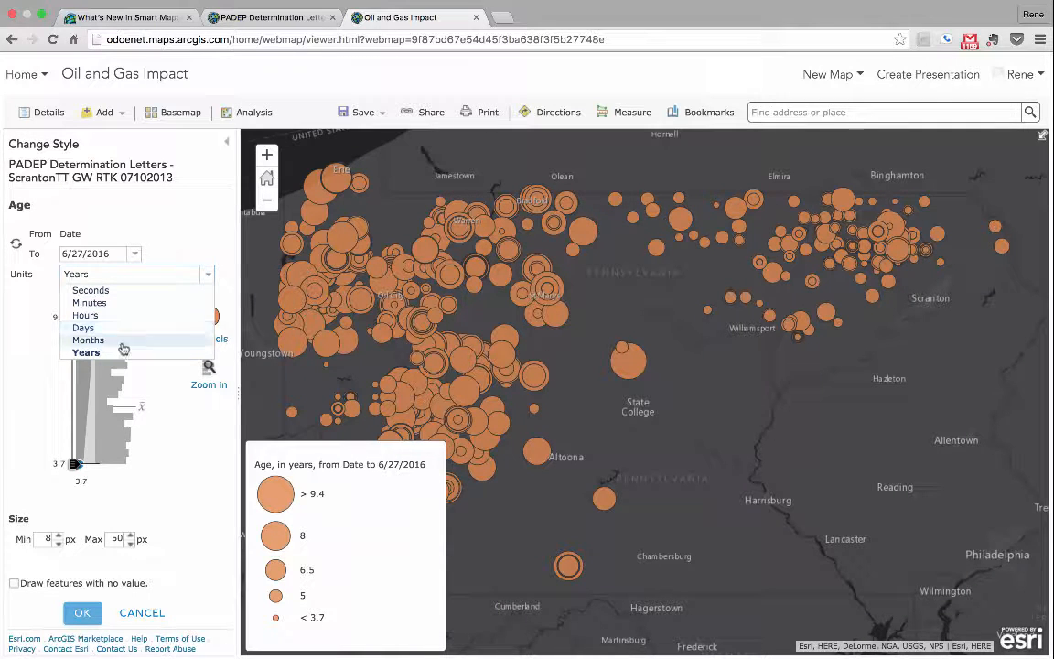
pyautogui.click(34, 414)
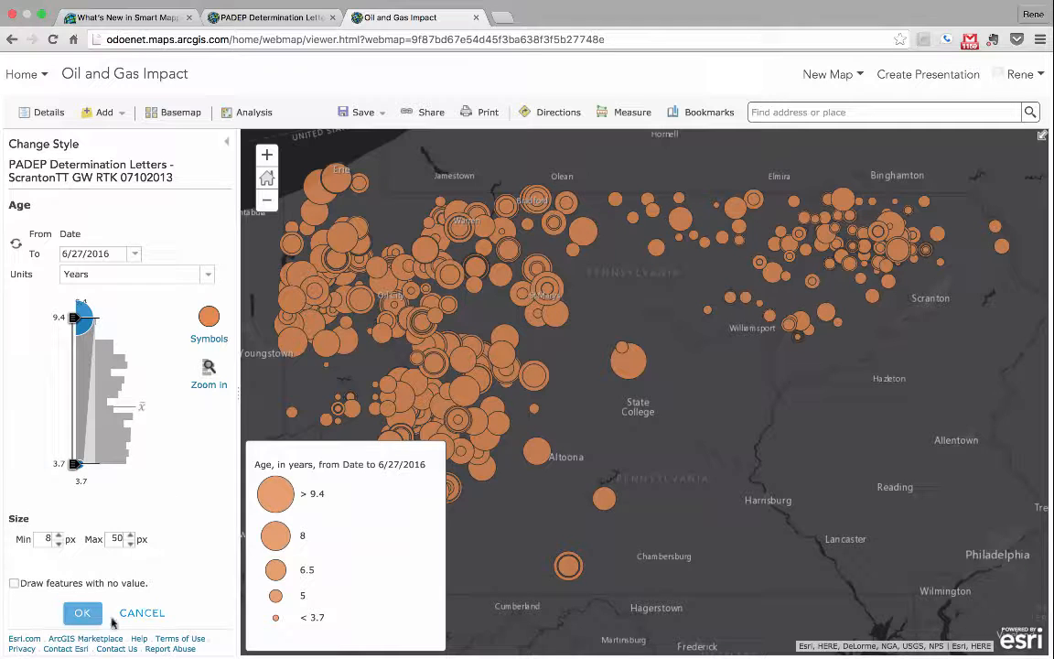
pyautogui.click(146, 613)
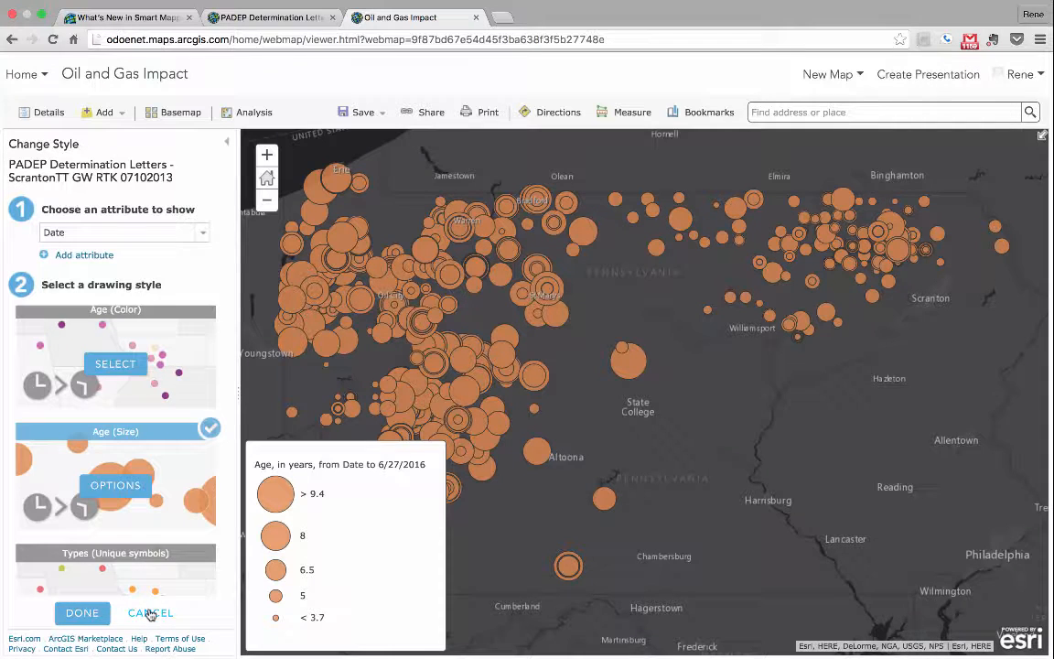
# Step: Switch the layer's drawing style back to Age (Color) and finally to Continuous Timeline (Color)
pyautogui.click(112, 365)
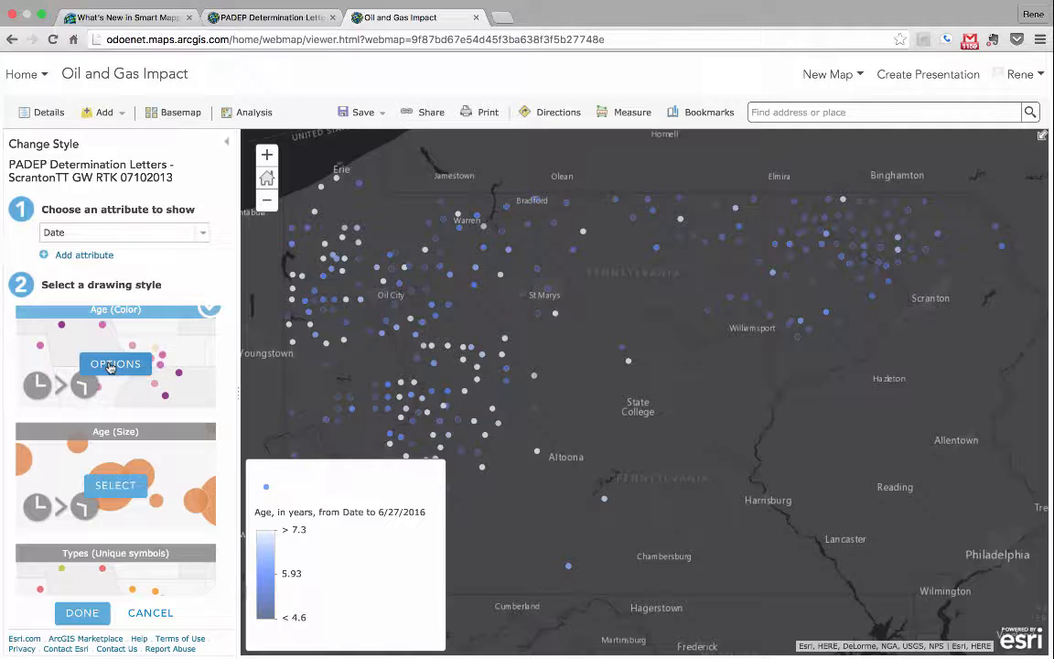
pyautogui.scroll(3, 115, 385)
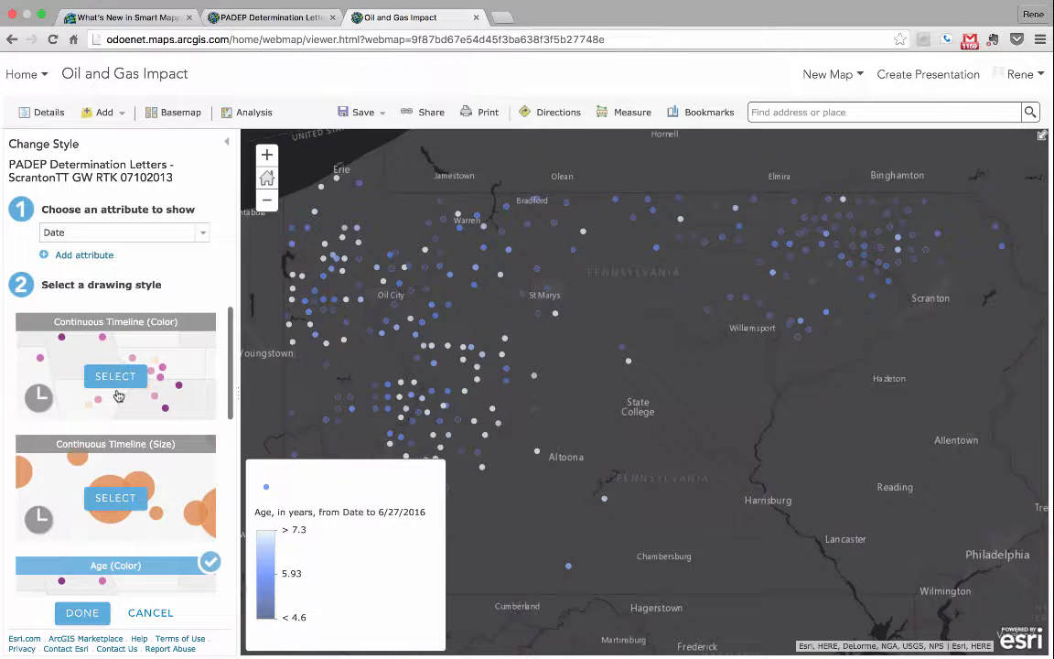
pyautogui.click(119, 385)
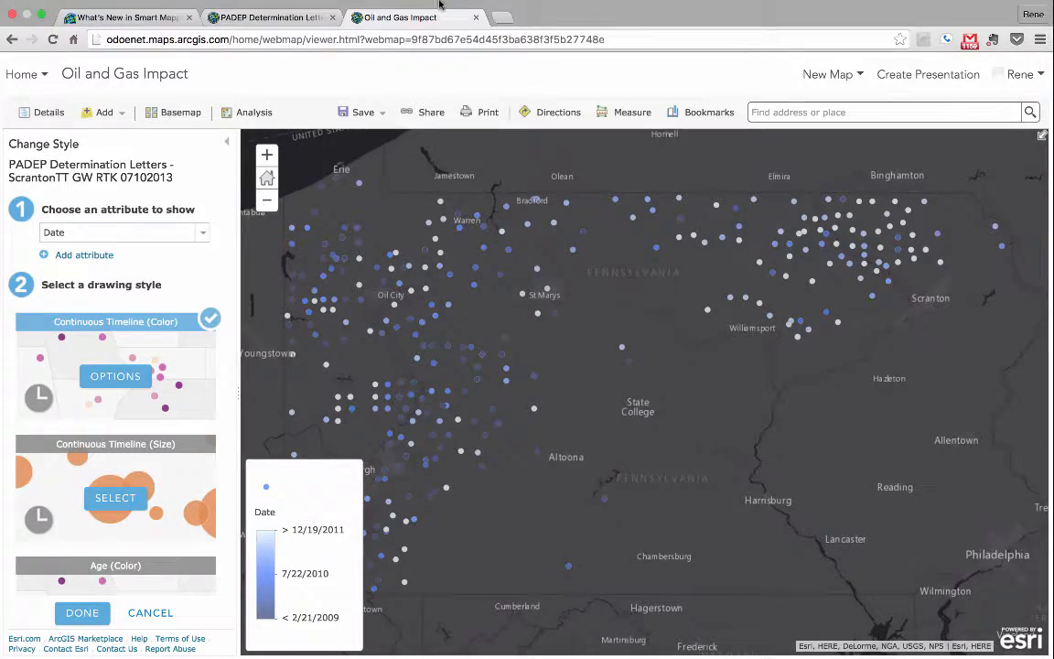
pyautogui.moveTo(723, 9)
pyautogui.click(652, 8)
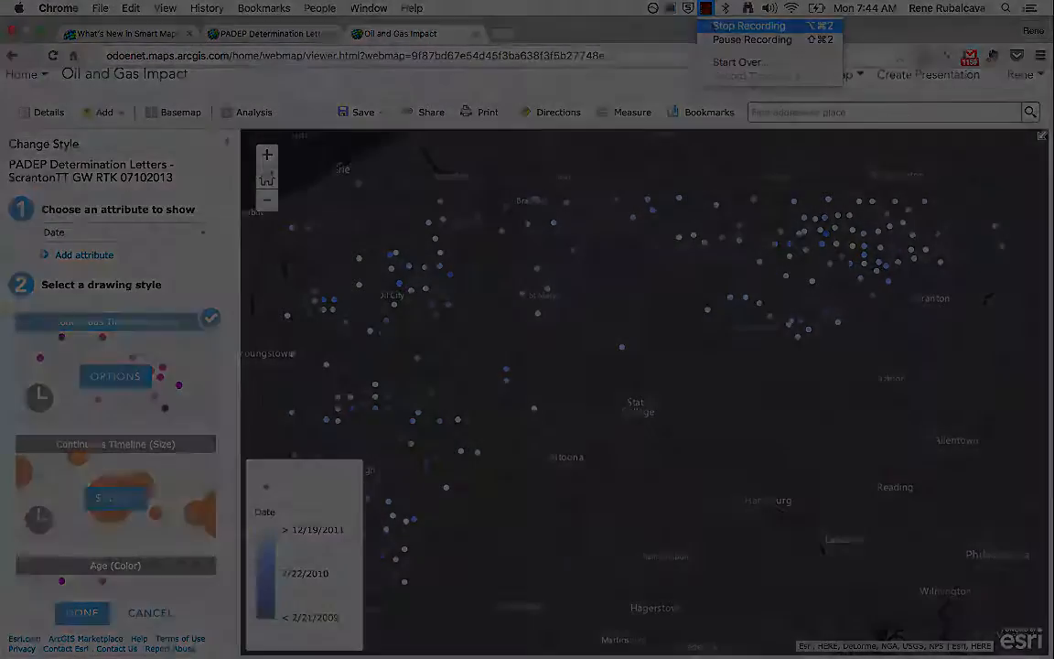